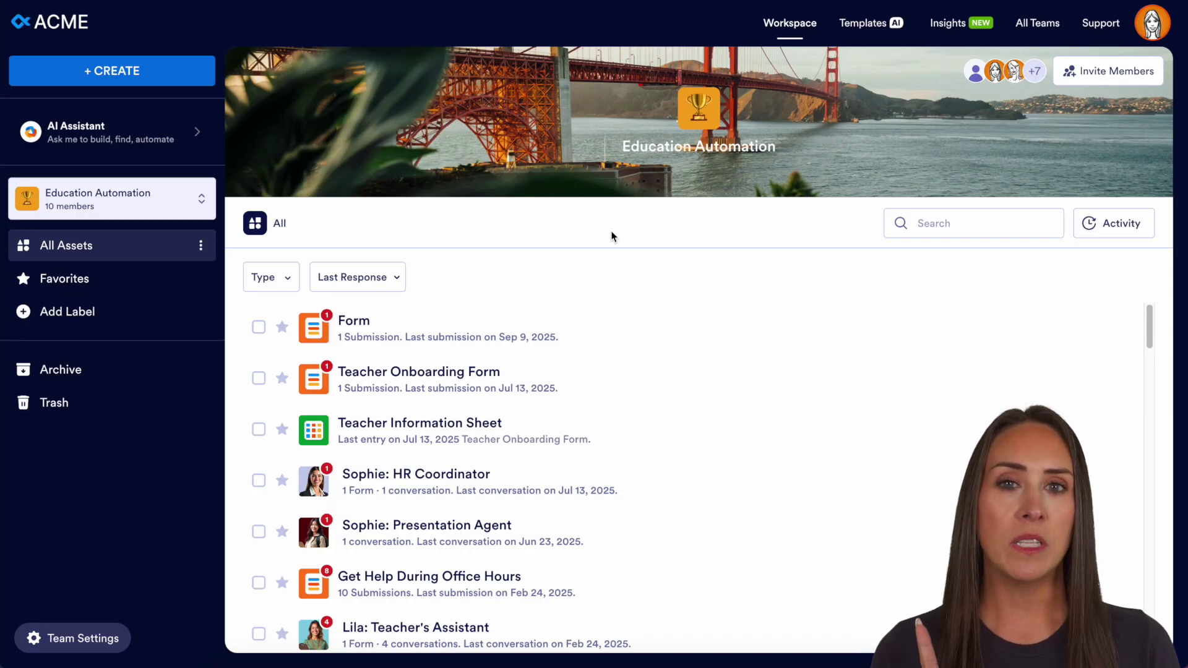
Create an AI Agent from the description "I'd like an AI Agent to answer FAQs from my students' parents"
{"action": "left_click", "coordinate": [120, 69]}
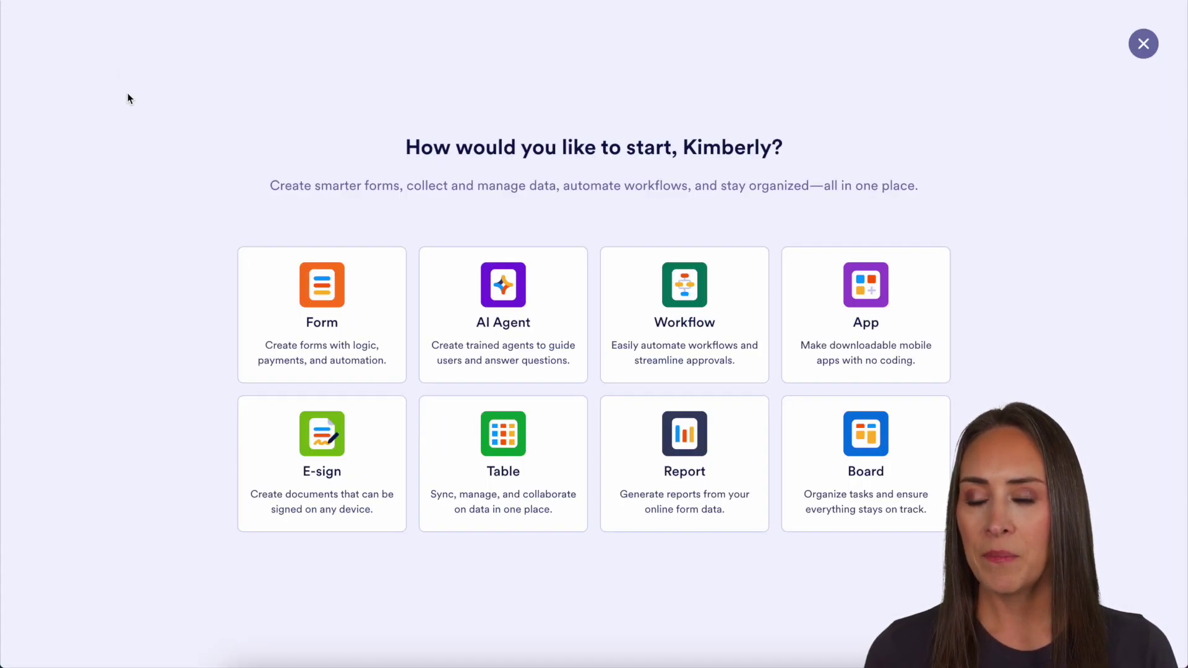
{"action": "left_click", "coordinate": [508, 323]}
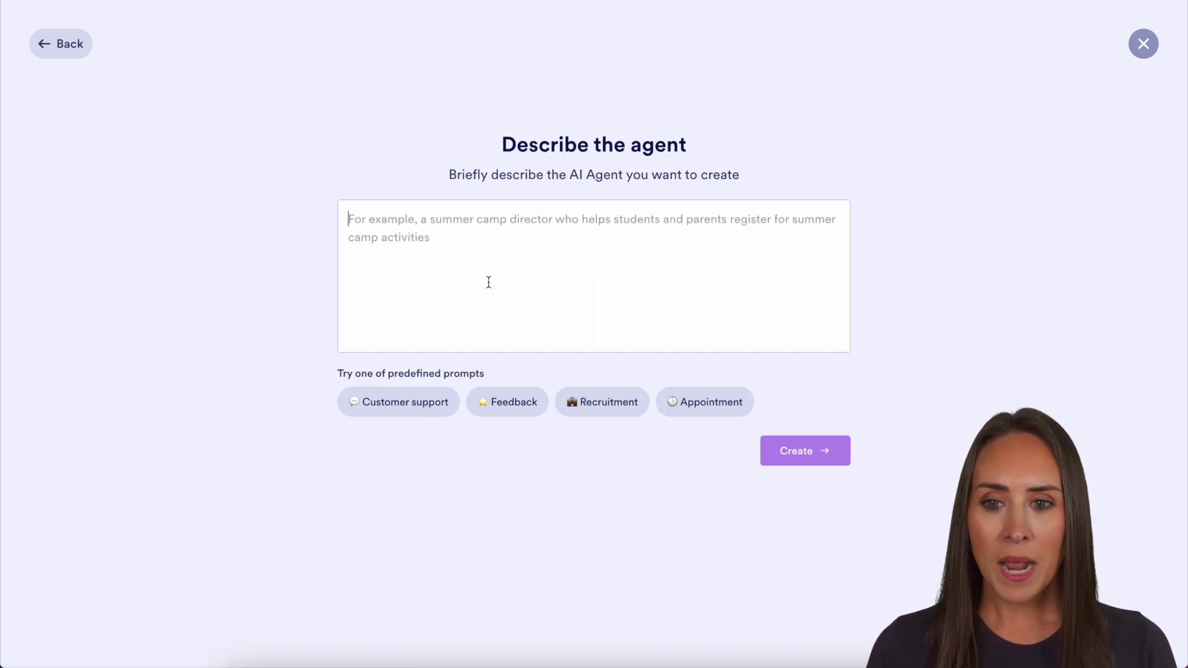
{"action": "type", "text": "I'd like an AI Agent to answer FAQs from my students' parents"}
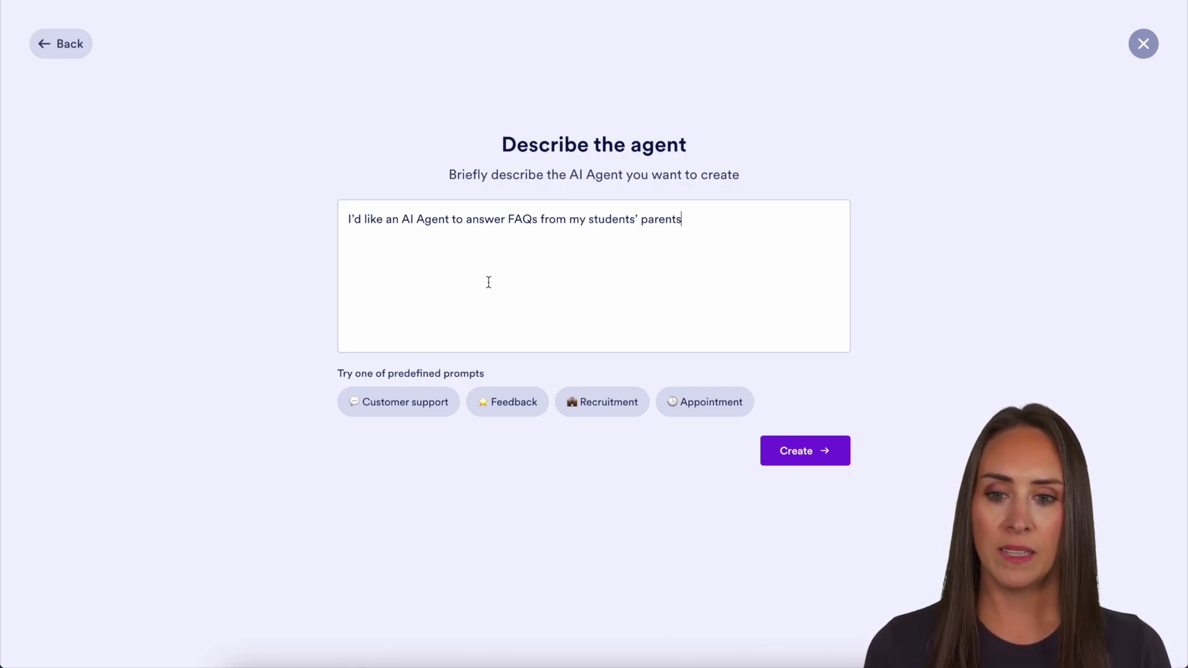
{"action": "left_click", "coordinate": [785, 462]}
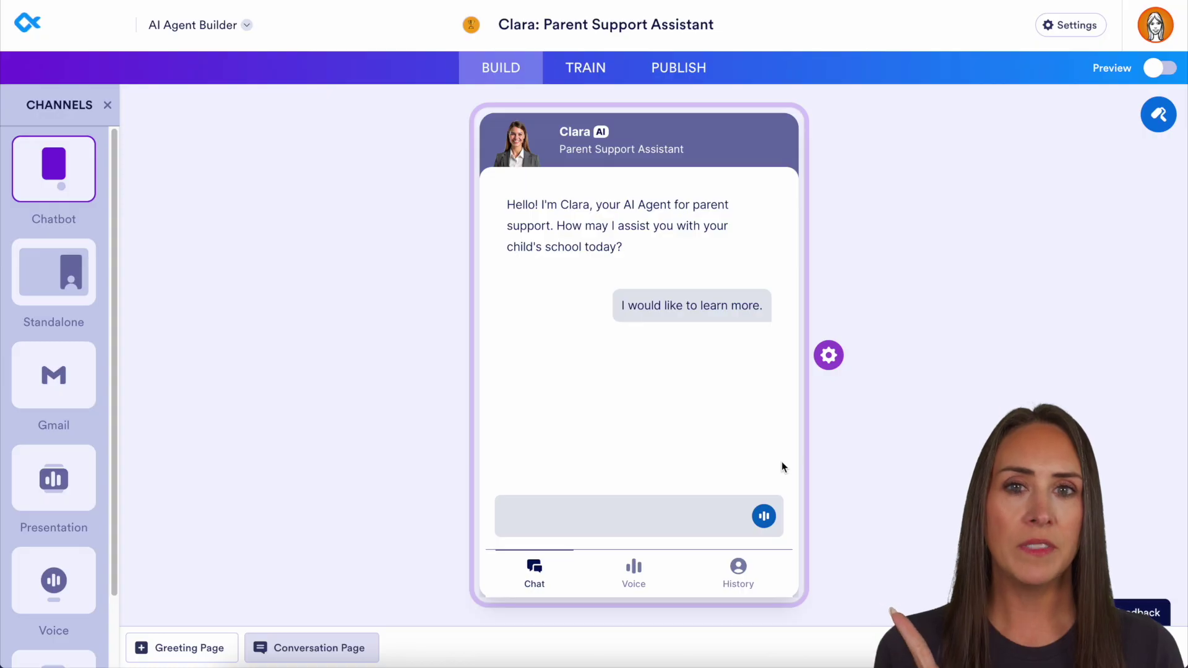
Switch the agent to the Standalone channel and try turning its AI-generated greeting message off and back on
{"action": "left_click", "coordinate": [68, 283]}
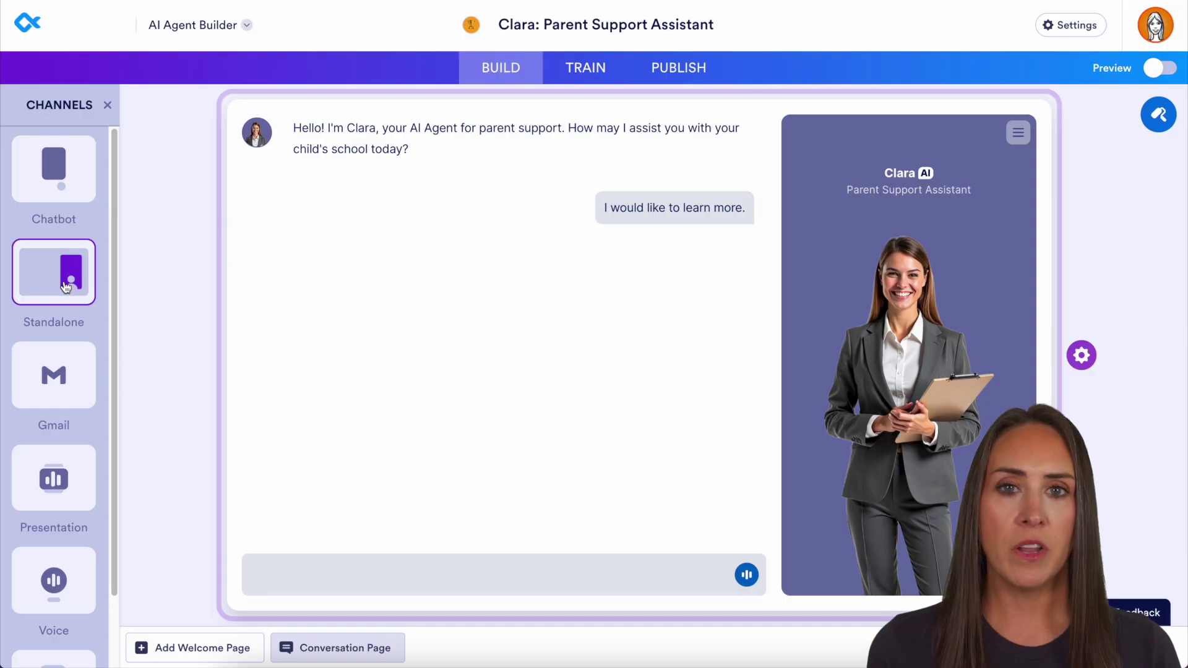
{"action": "left_click", "coordinate": [384, 149]}
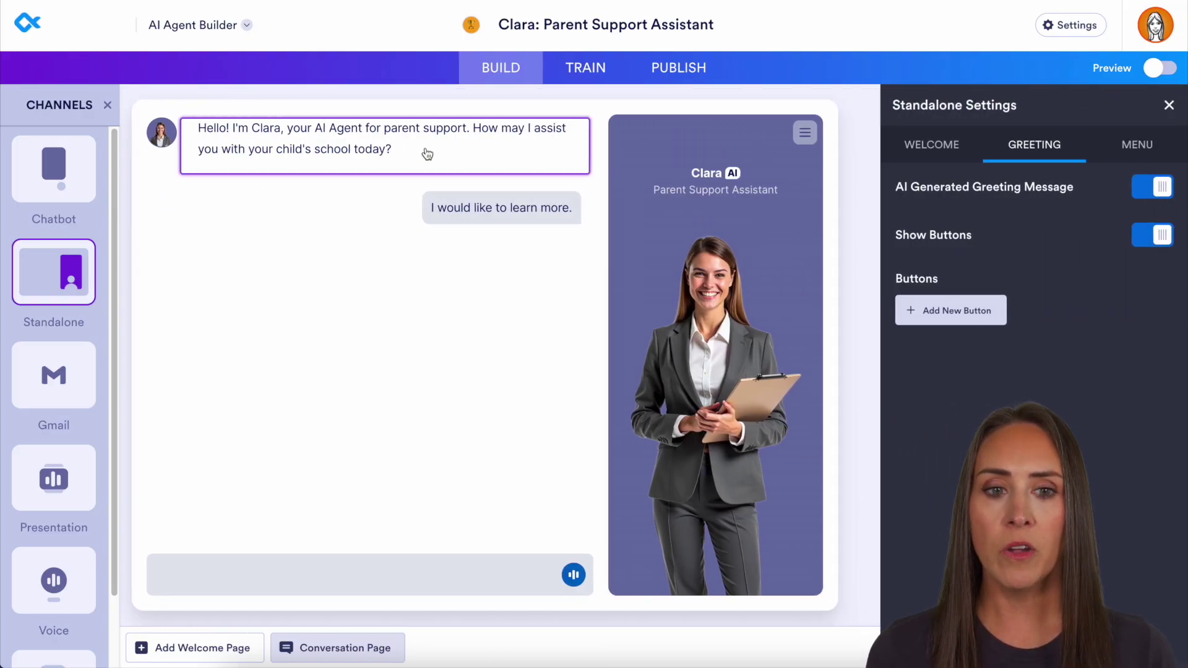
{"action": "left_click", "coordinate": [1144, 196]}
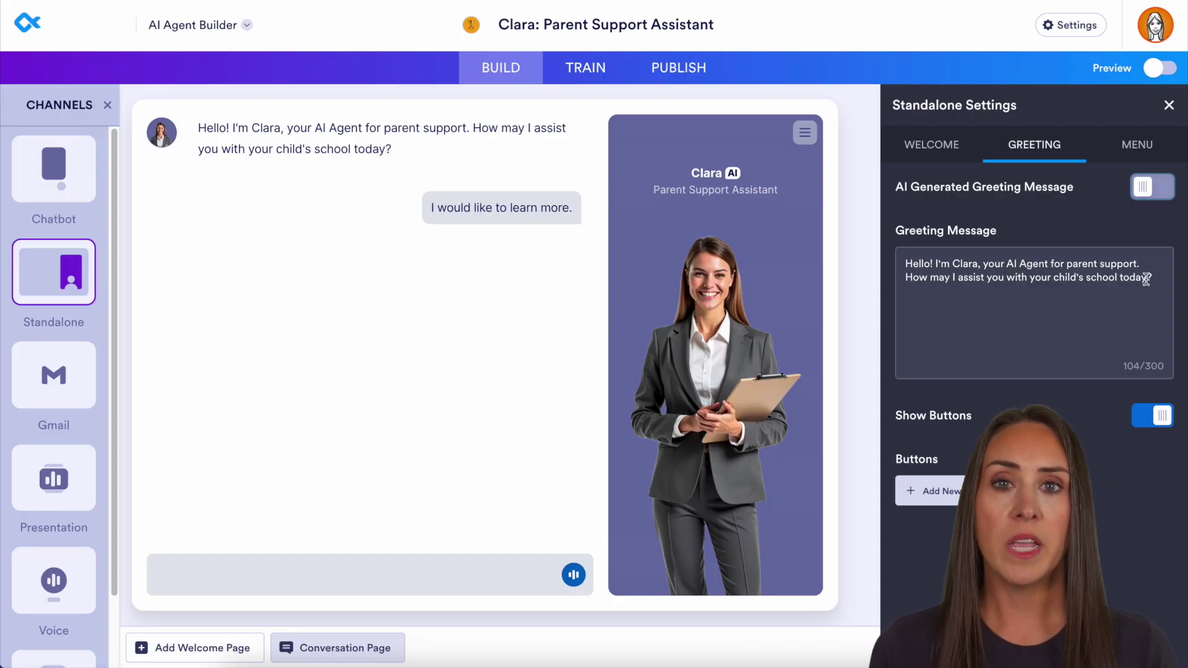
{"action": "left_click", "coordinate": [1145, 190]}
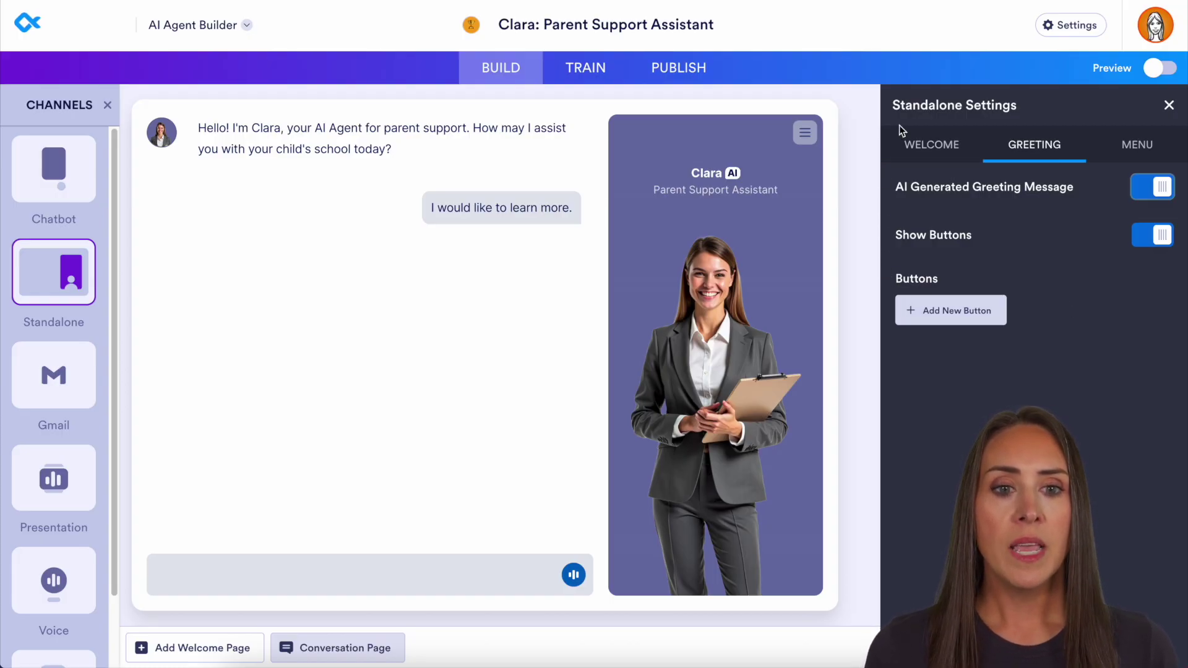
{"action": "left_click", "coordinate": [1169, 106]}
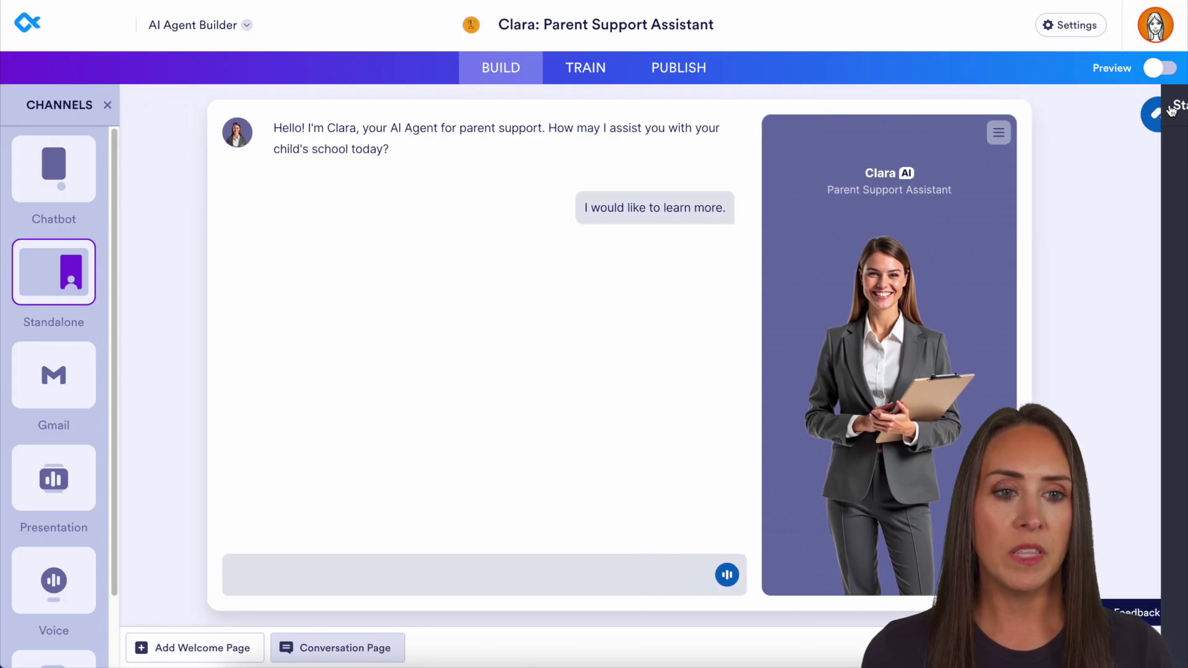
Examine the designer's avatar gallery, avatar generation, color styles and page background image options for the agent
{"action": "left_click", "coordinate": [1161, 115]}
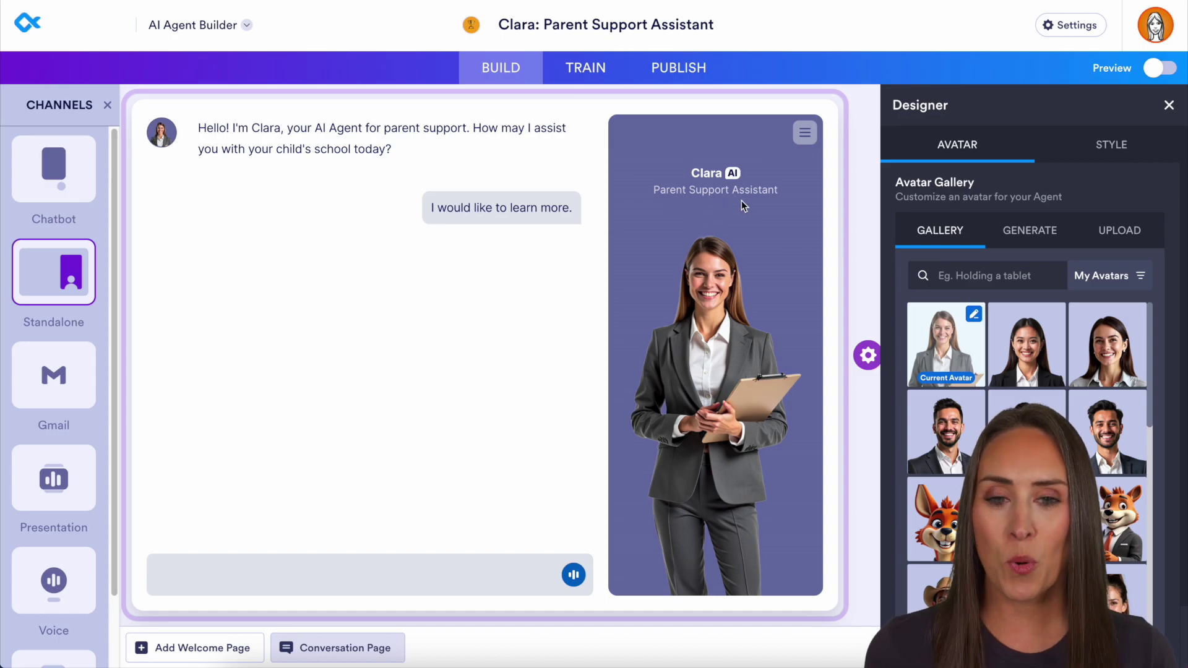
{"action": "scroll", "coordinate": [1064, 398], "scroll_direction": "down", "scroll_amount": 3}
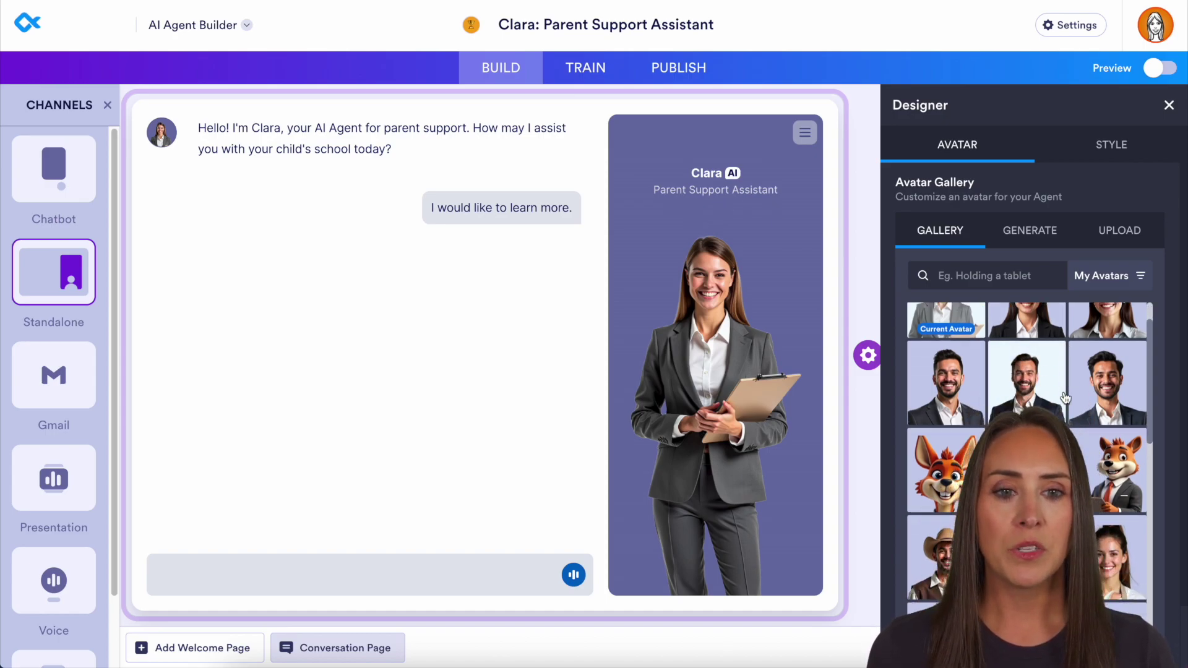
{"action": "scroll", "coordinate": [1064, 398], "scroll_direction": "up", "scroll_amount": 3}
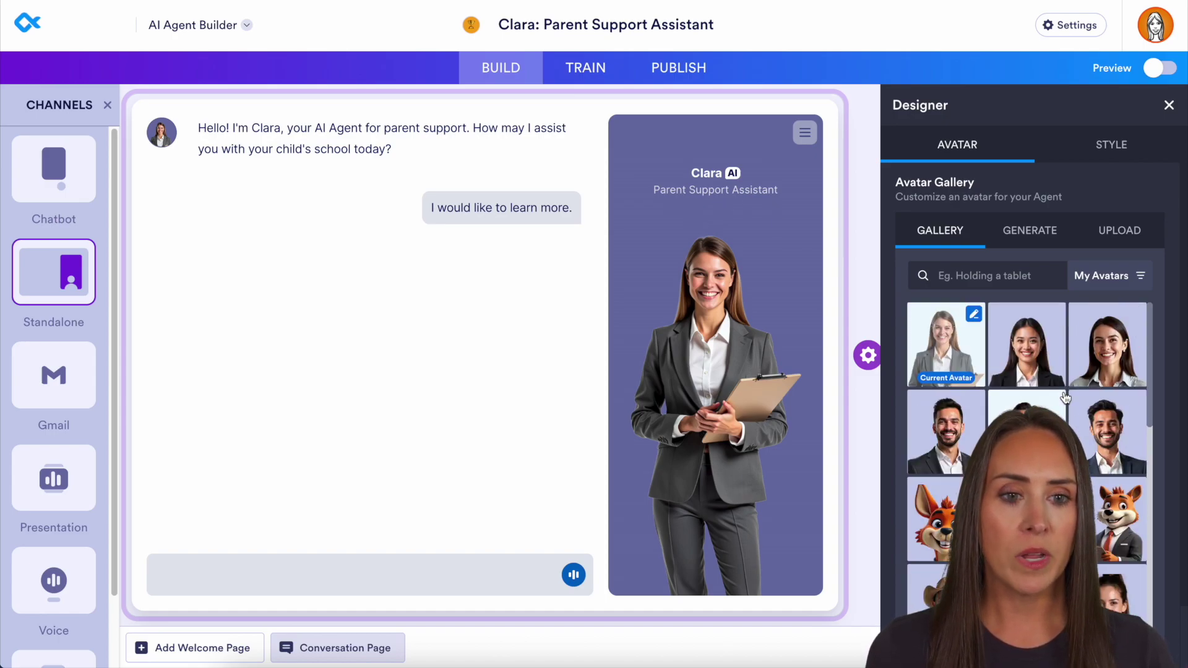
{"action": "left_click", "coordinate": [1026, 235]}
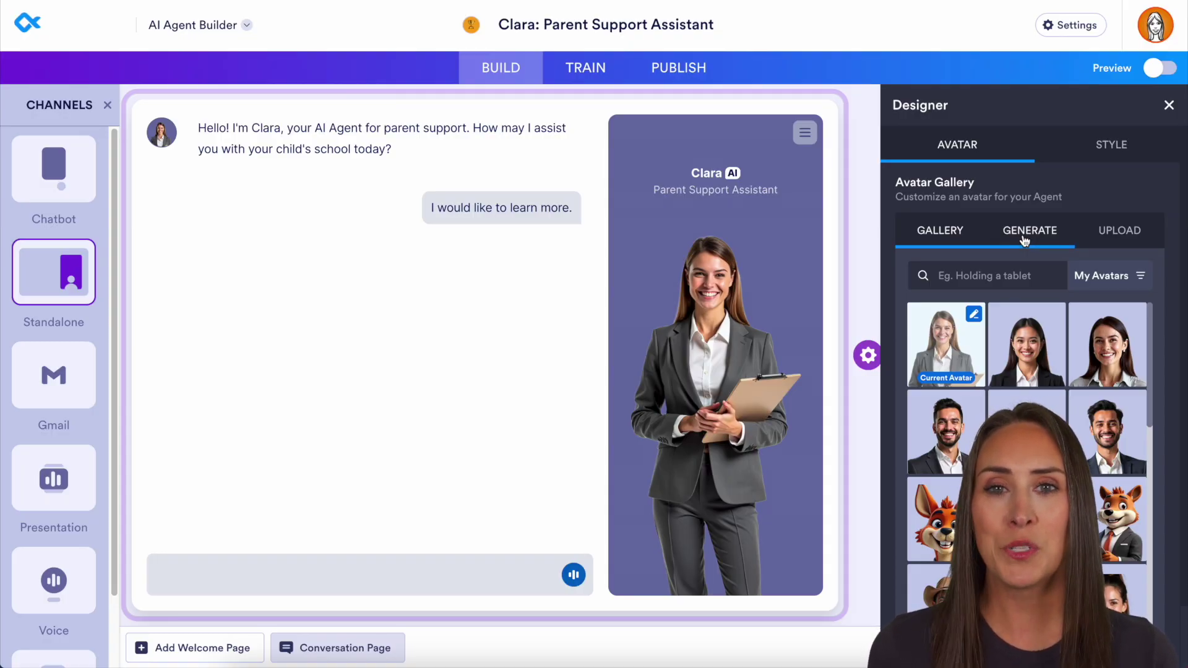
{"action": "left_click", "coordinate": [1124, 152]}
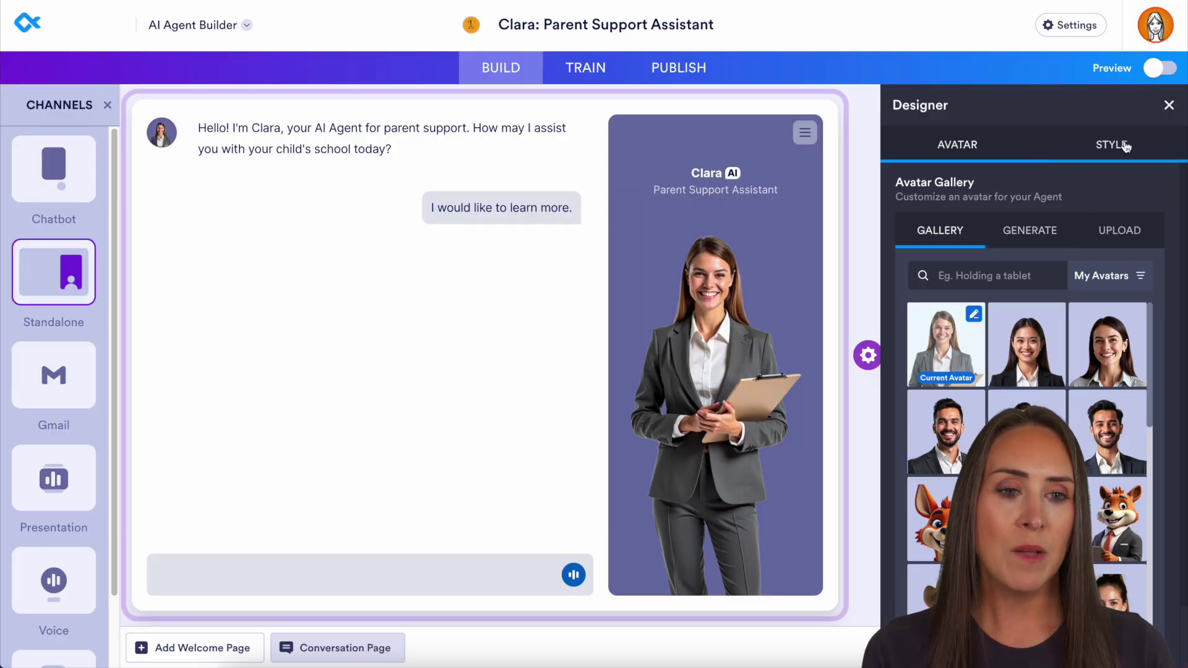
{"action": "scroll", "coordinate": [1130, 341], "scroll_direction": "down", "scroll_amount": 3}
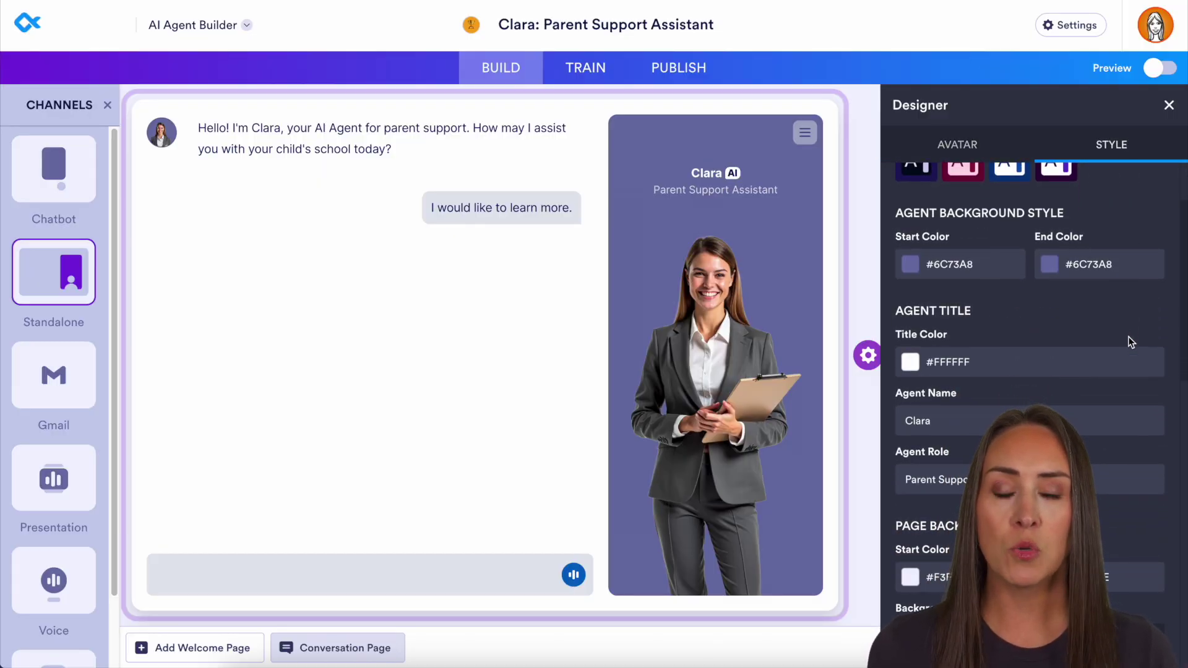
{"action": "scroll", "coordinate": [1043, 321], "scroll_direction": "down", "scroll_amount": 5}
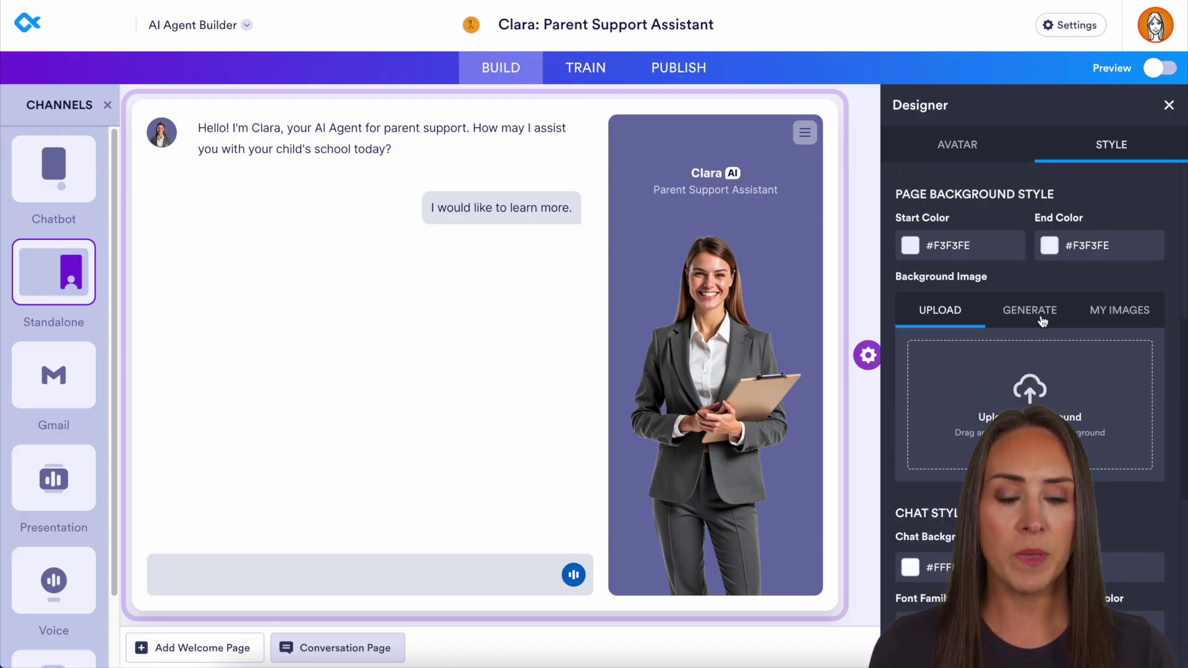
{"action": "left_click", "coordinate": [1043, 321]}
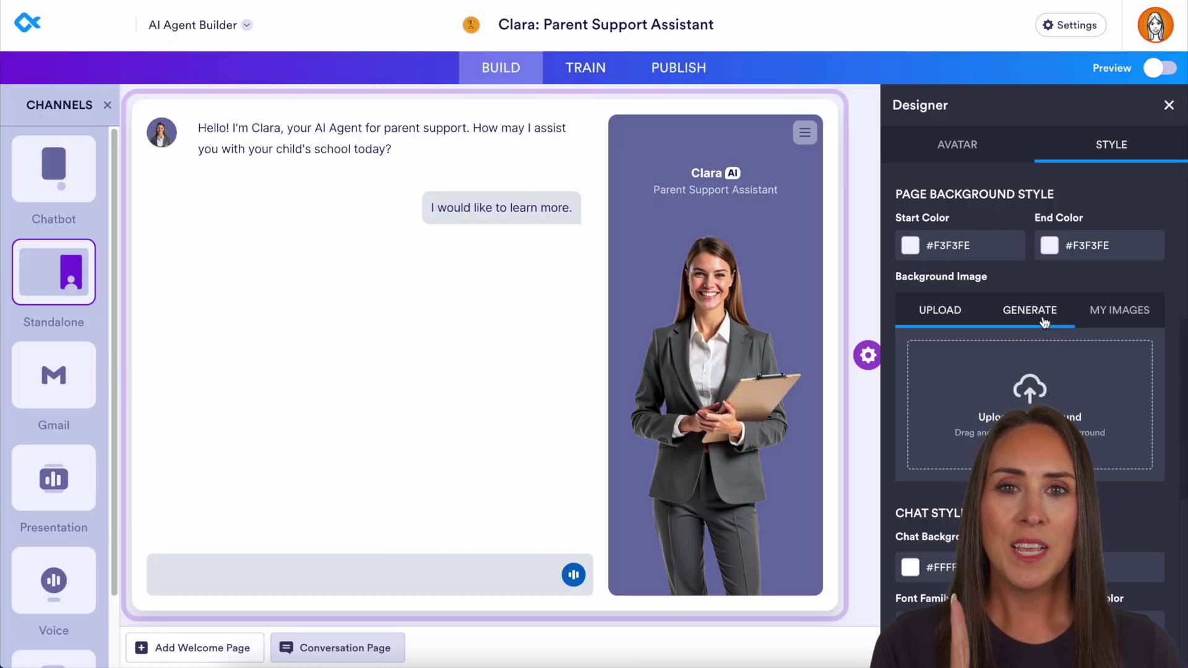
Examine the knowledge base training sources, including the Knowledge, File and Questions & Answer forms and the additional sources
{"action": "left_click", "coordinate": [578, 79]}
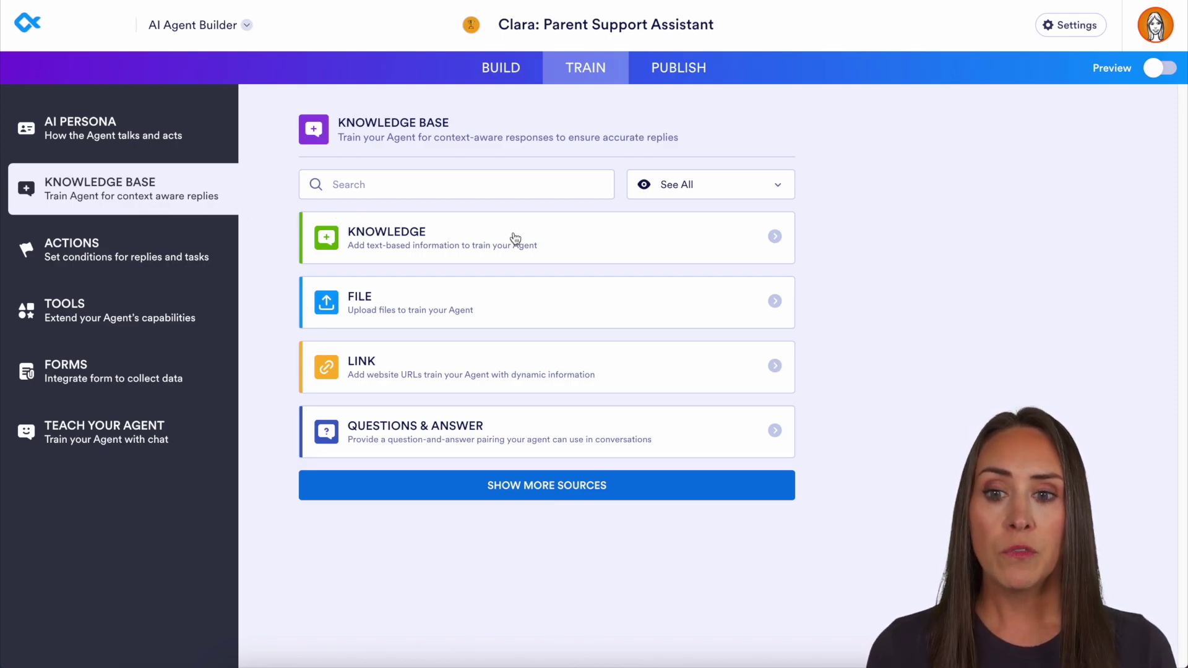
{"action": "left_click", "coordinate": [612, 242]}
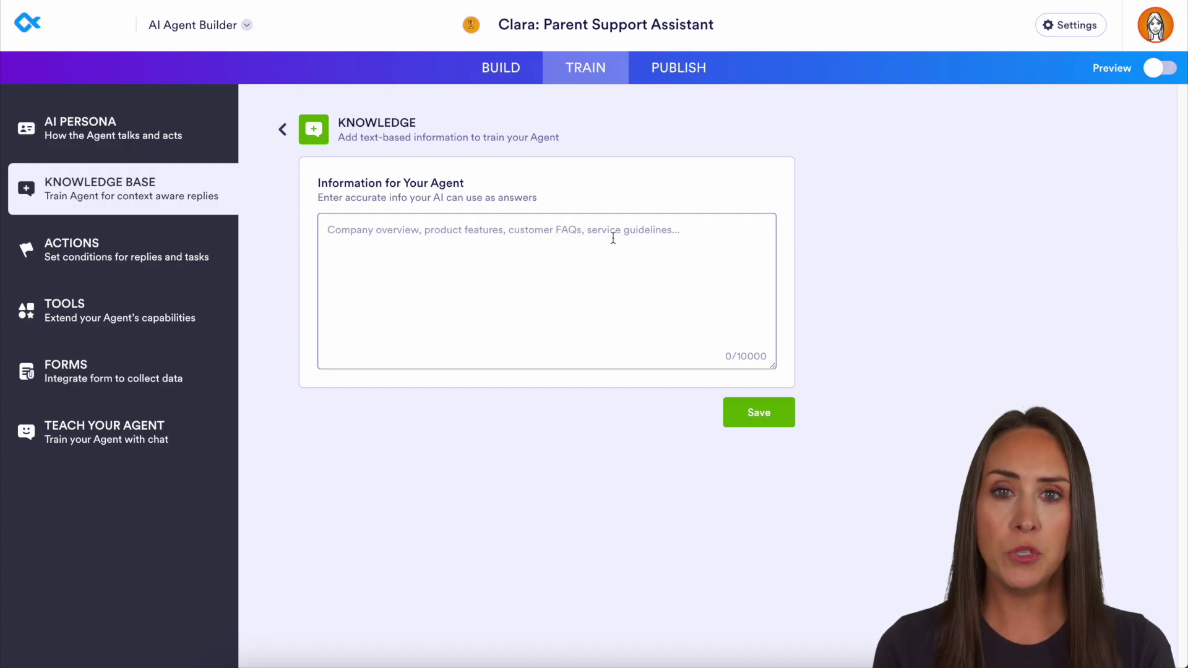
{"action": "left_click", "coordinate": [283, 128]}
{"action": "left_click", "coordinate": [579, 297]}
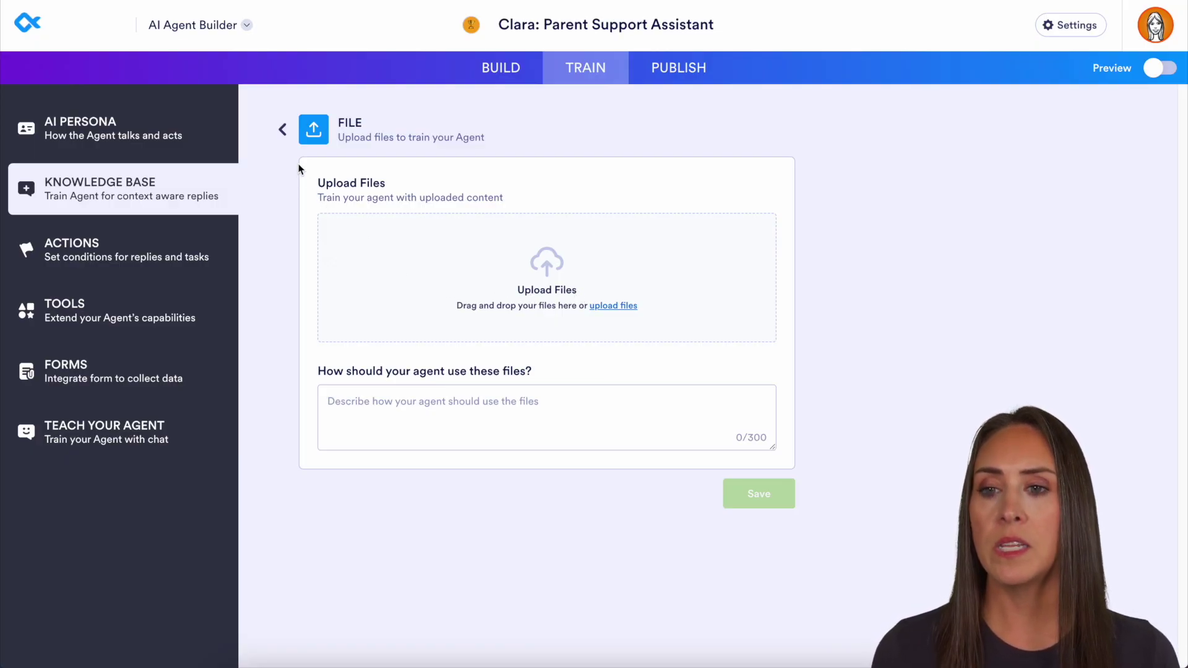
{"action": "left_click", "coordinate": [282, 129]}
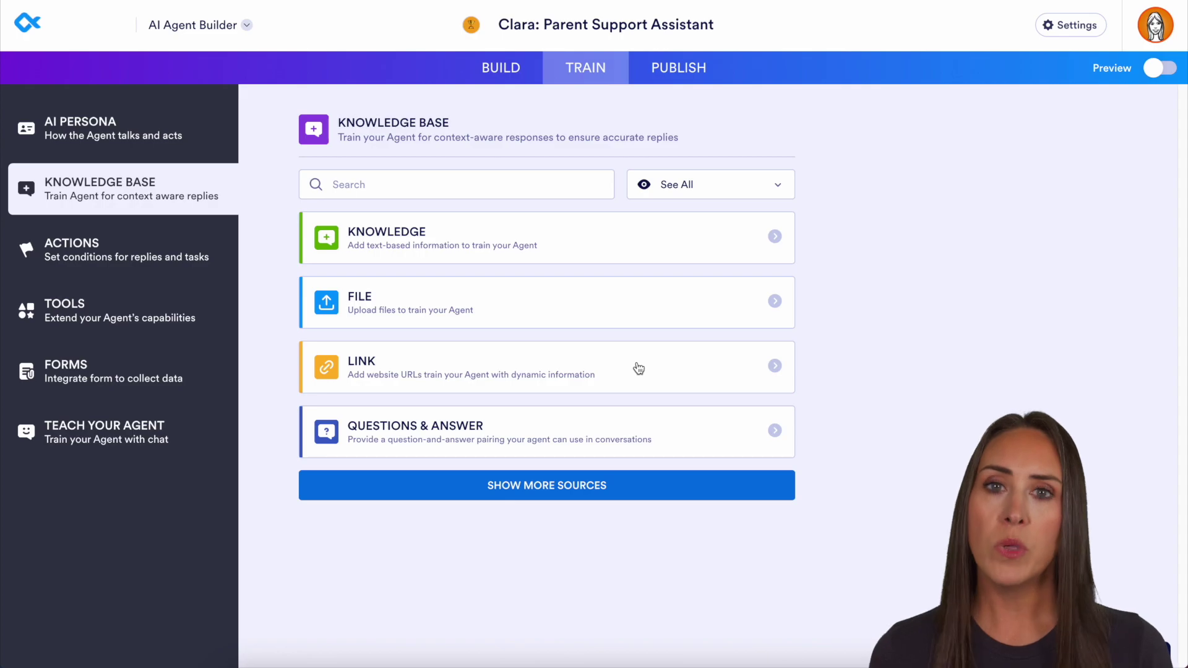
{"action": "left_click", "coordinate": [652, 431]}
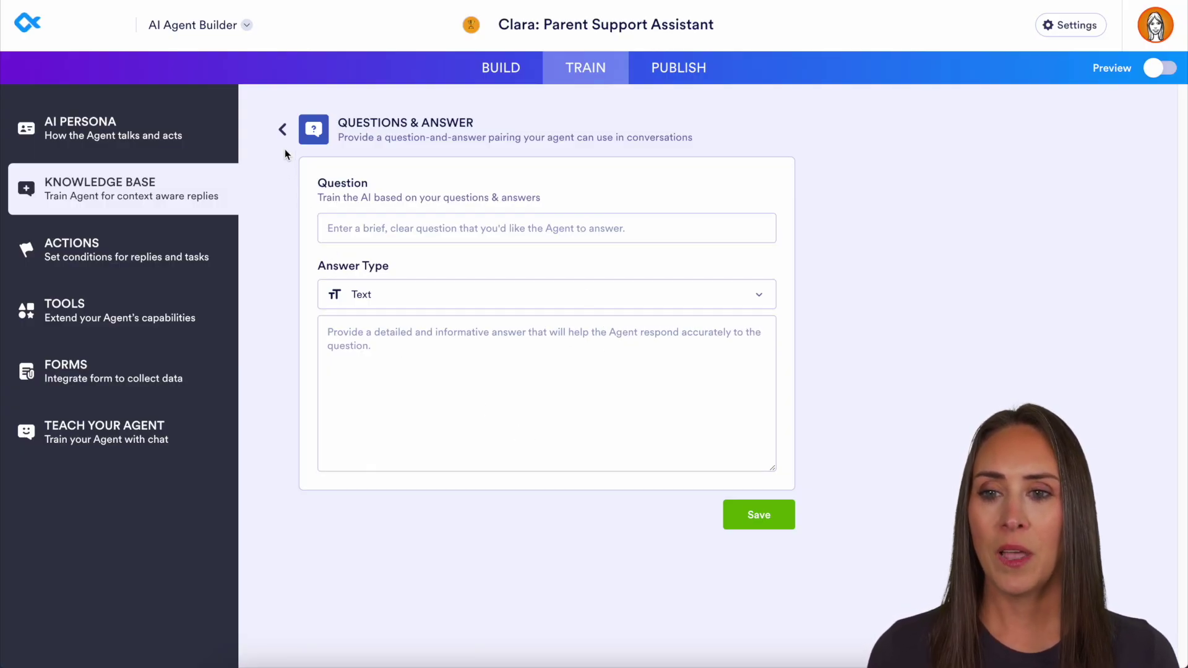
{"action": "left_click", "coordinate": [283, 131]}
{"action": "left_click", "coordinate": [582, 489]}
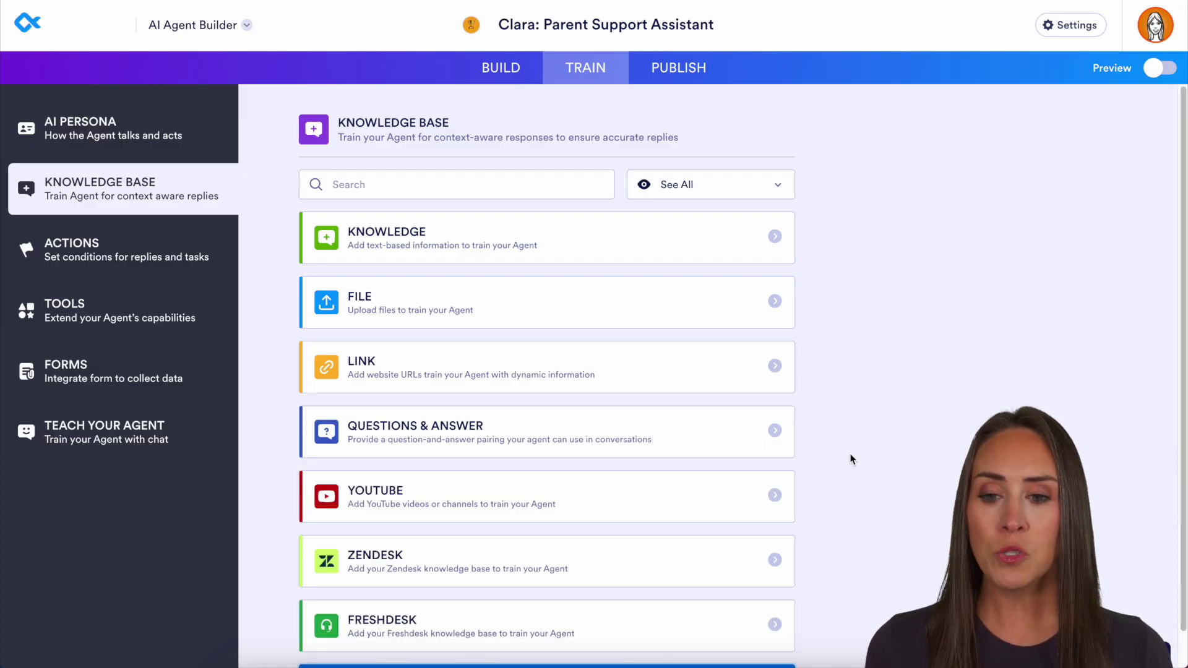
{"action": "scroll", "coordinate": [852, 451], "scroll_direction": "down", "scroll_amount": 1}
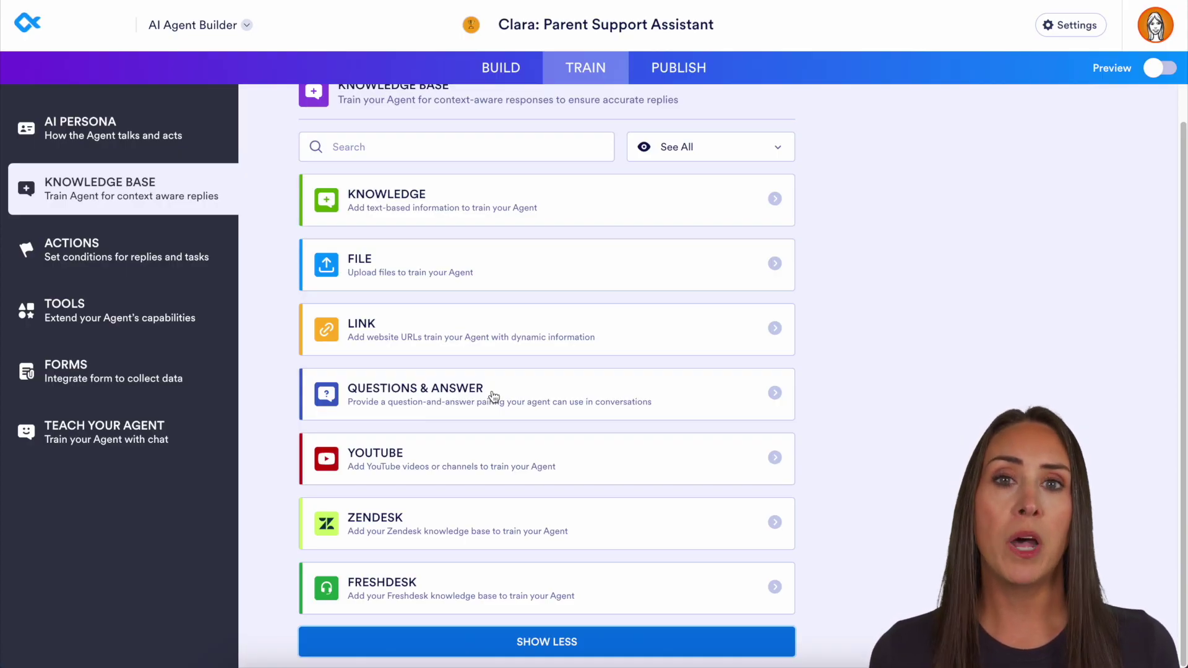
Set up an agent action for all channels that fills a form when the user talks about "field trip"
{"action": "left_click", "coordinate": [109, 246]}
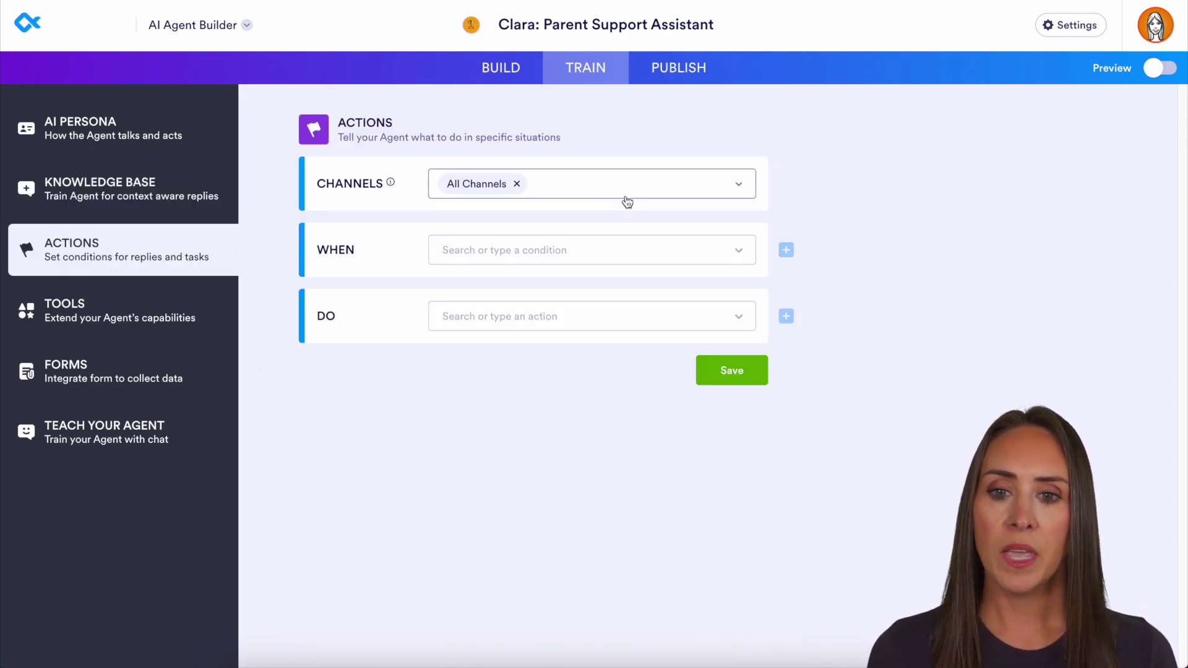
{"action": "left_click", "coordinate": [637, 240]}
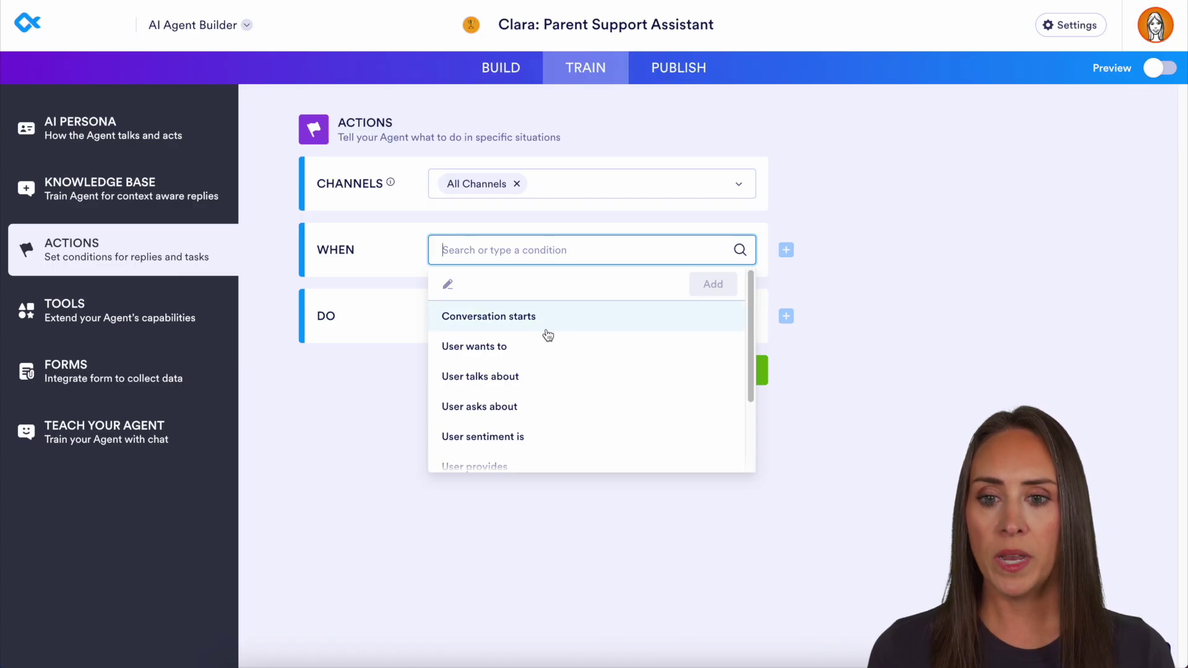
{"action": "left_click", "coordinate": [539, 373]}
{"action": "left_click", "coordinate": [534, 291]}
{"action": "type", "text": "field trip"}
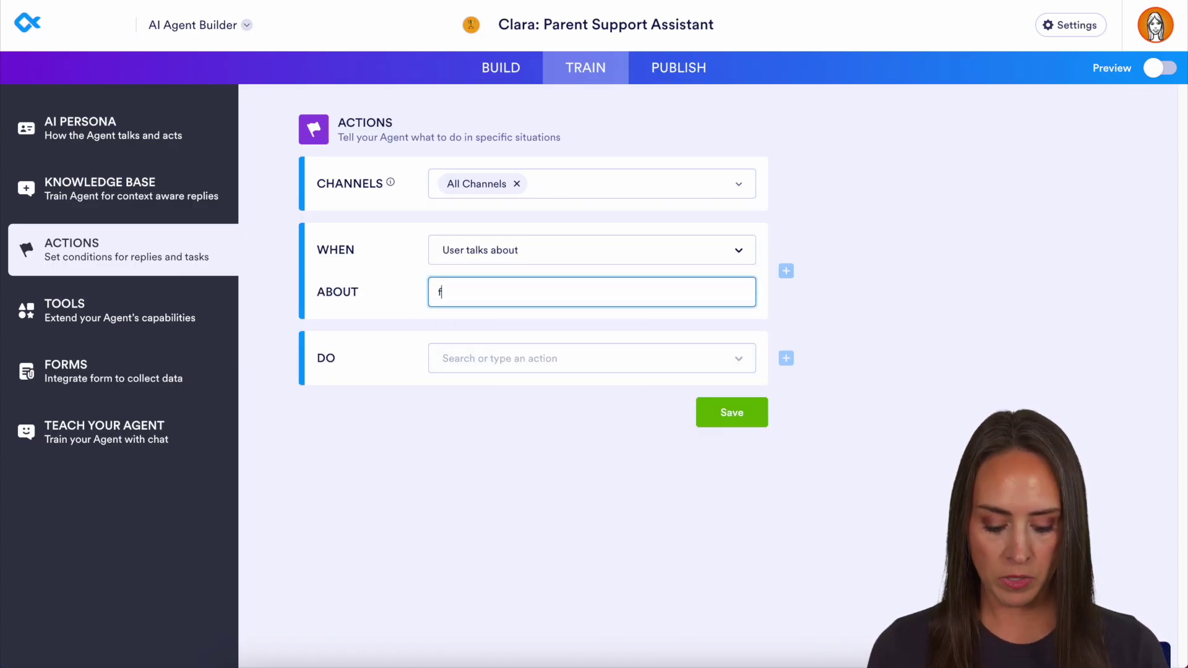
{"action": "left_click", "coordinate": [624, 358]}
{"action": "left_click", "coordinate": [495, 380]}
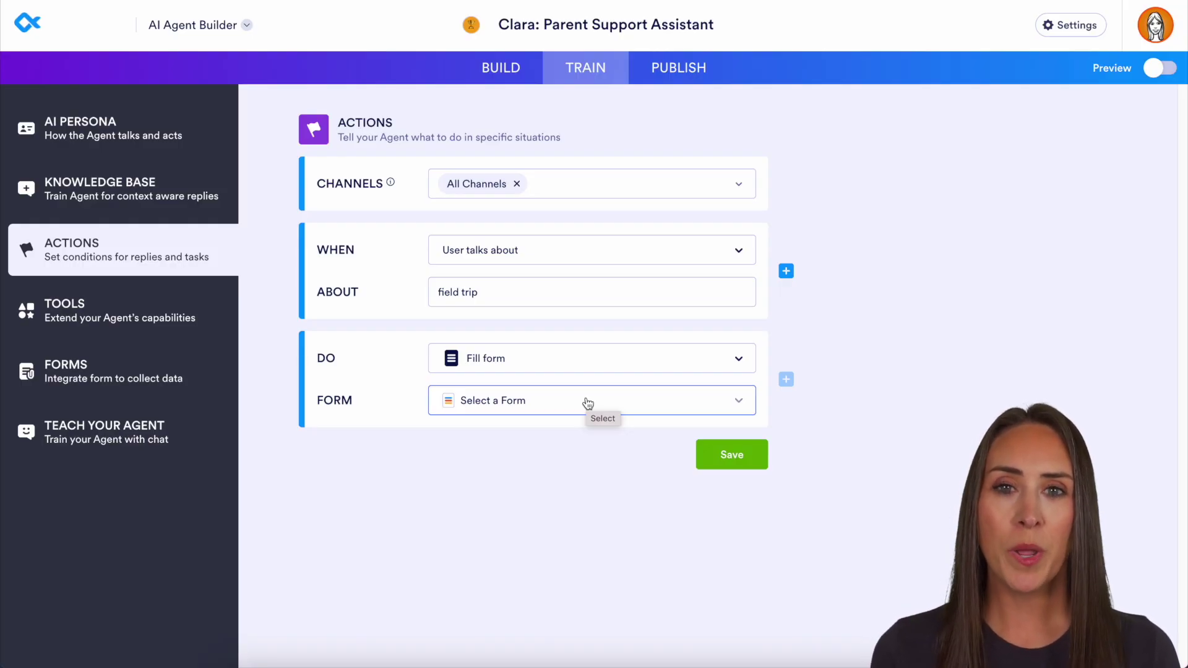
Copy the standalone agent's share link and review who can be given access under Agent Permission
{"action": "left_click", "coordinate": [683, 73]}
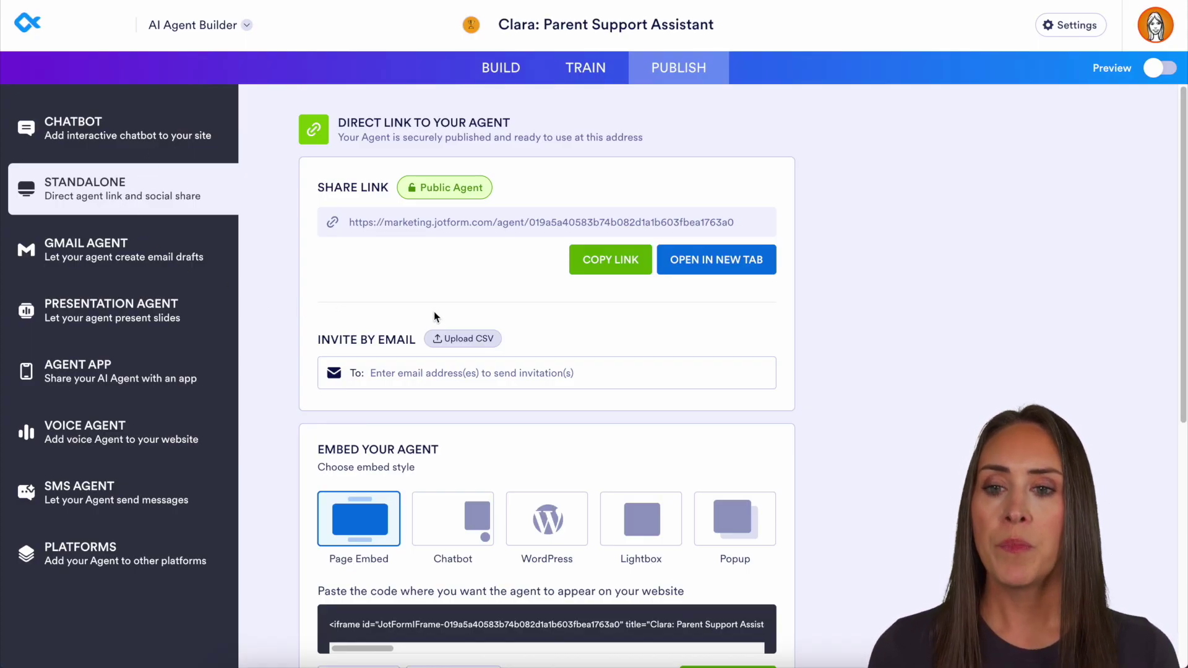
{"action": "left_click", "coordinate": [614, 267]}
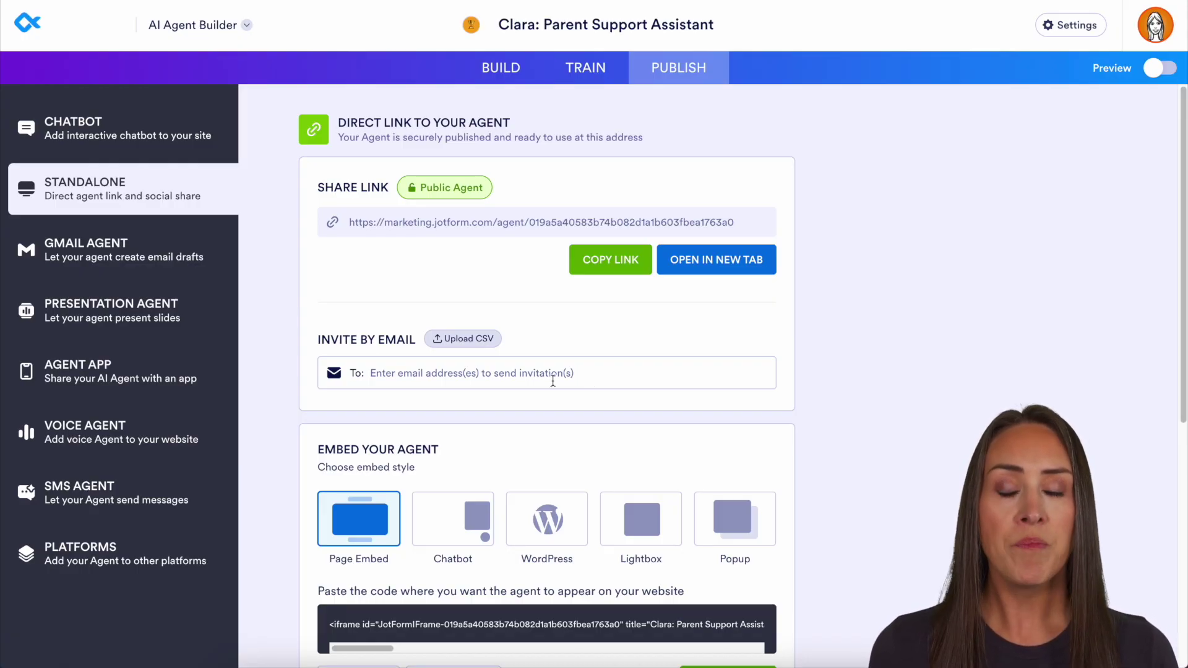
{"action": "left_click", "coordinate": [427, 194]}
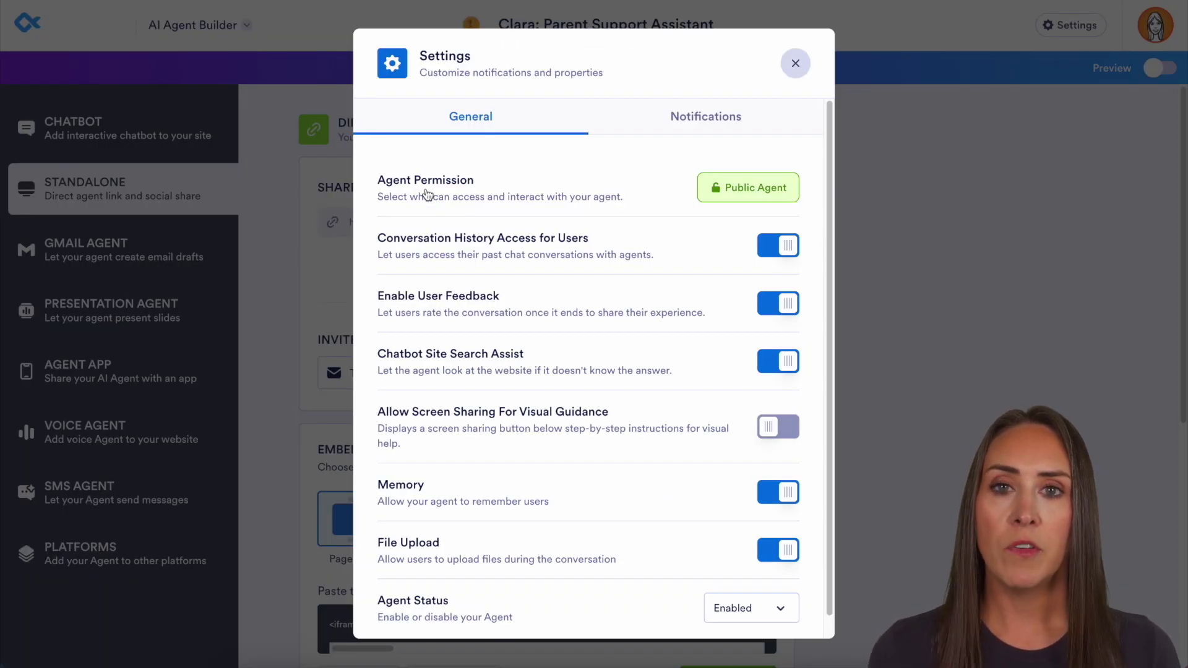
{"action": "left_click", "coordinate": [743, 191]}
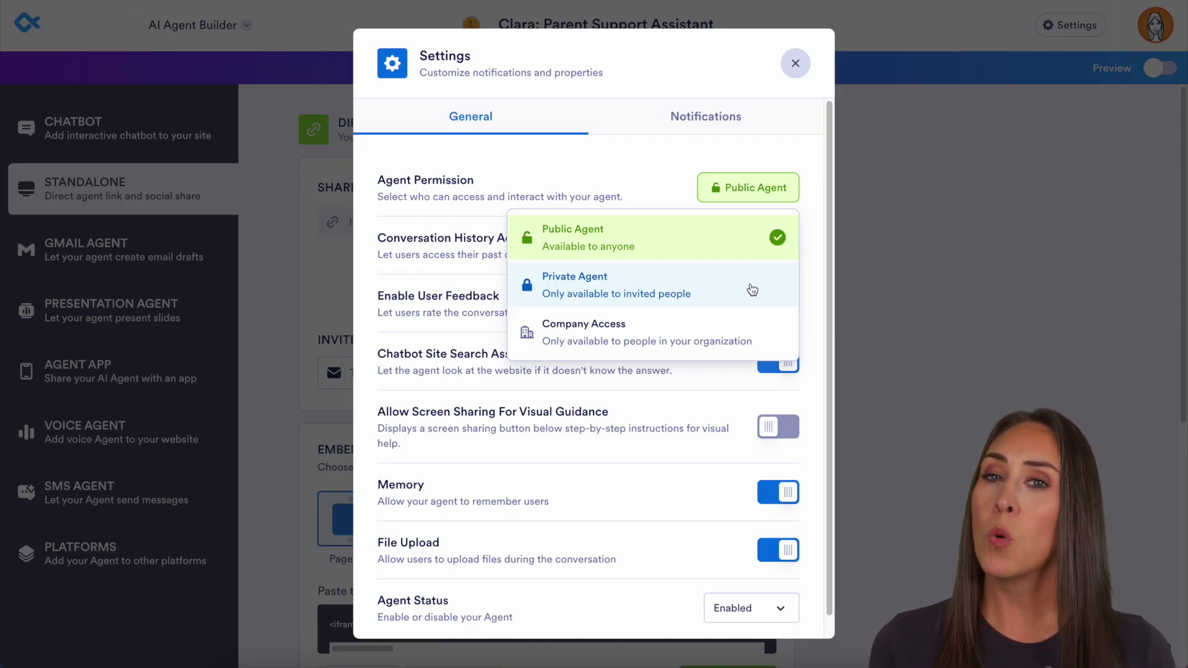
{"action": "left_click", "coordinate": [796, 63]}
Browse the training tools available for extending the agent's capabilities
{"action": "left_click", "coordinate": [599, 76]}
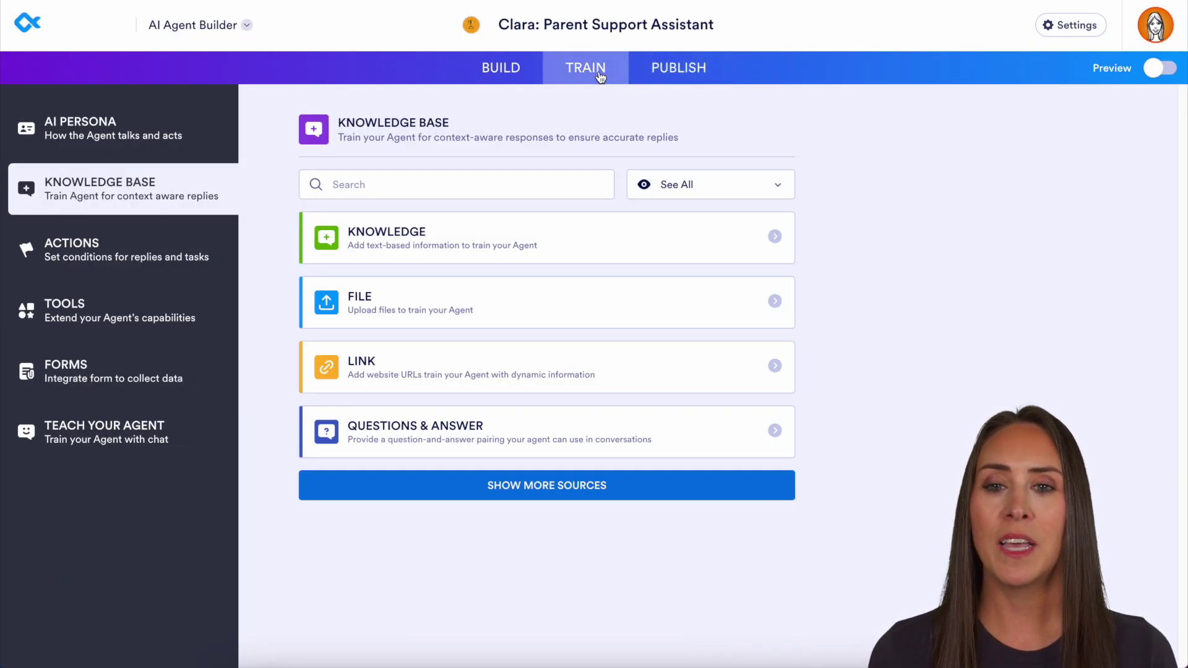
{"action": "left_click", "coordinate": [104, 322]}
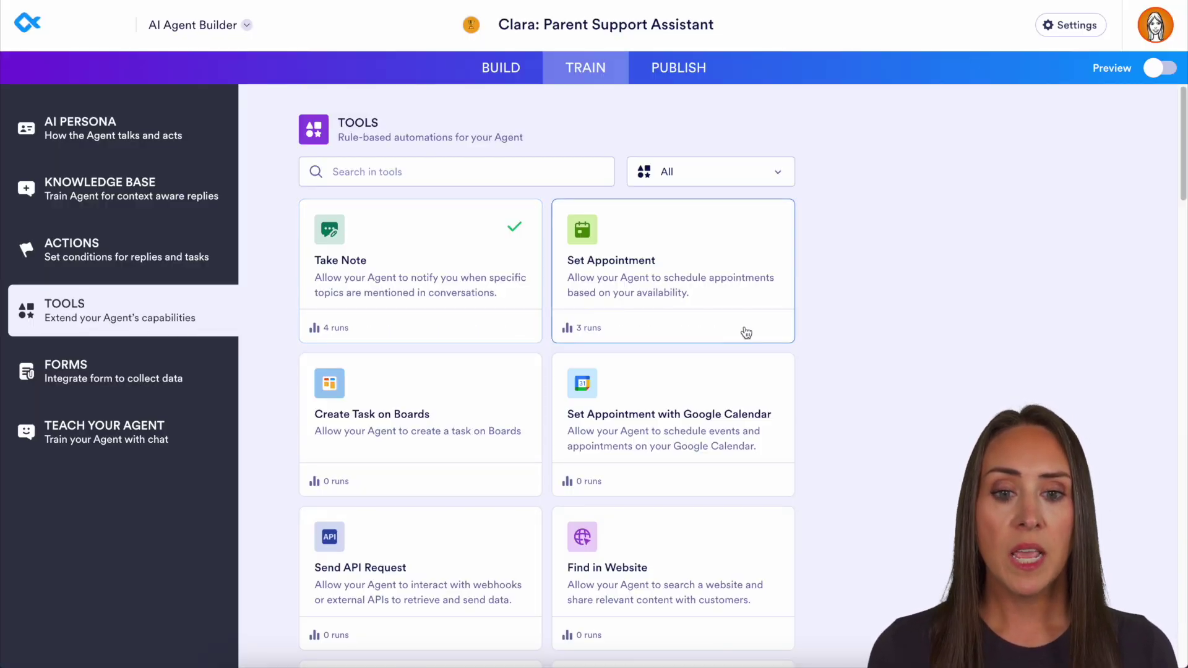
{"action": "scroll", "coordinate": [833, 330], "scroll_direction": "down", "scroll_amount": 2}
{"action": "scroll", "coordinate": [833, 331], "scroll_direction": "down", "scroll_amount": 5}
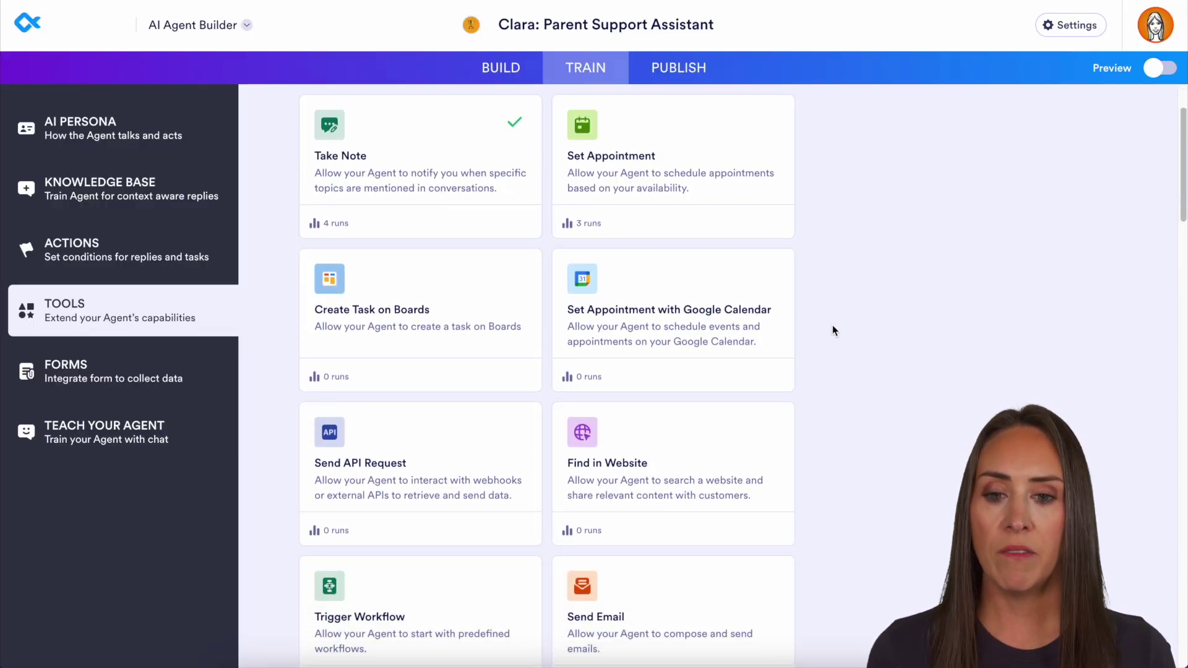
Look through the remaining agent tools, from workflow and email tools to Calendly, Choose Images and Show QR
{"action": "scroll", "coordinate": [833, 331], "scroll_direction": "down", "scroll_amount": 12}
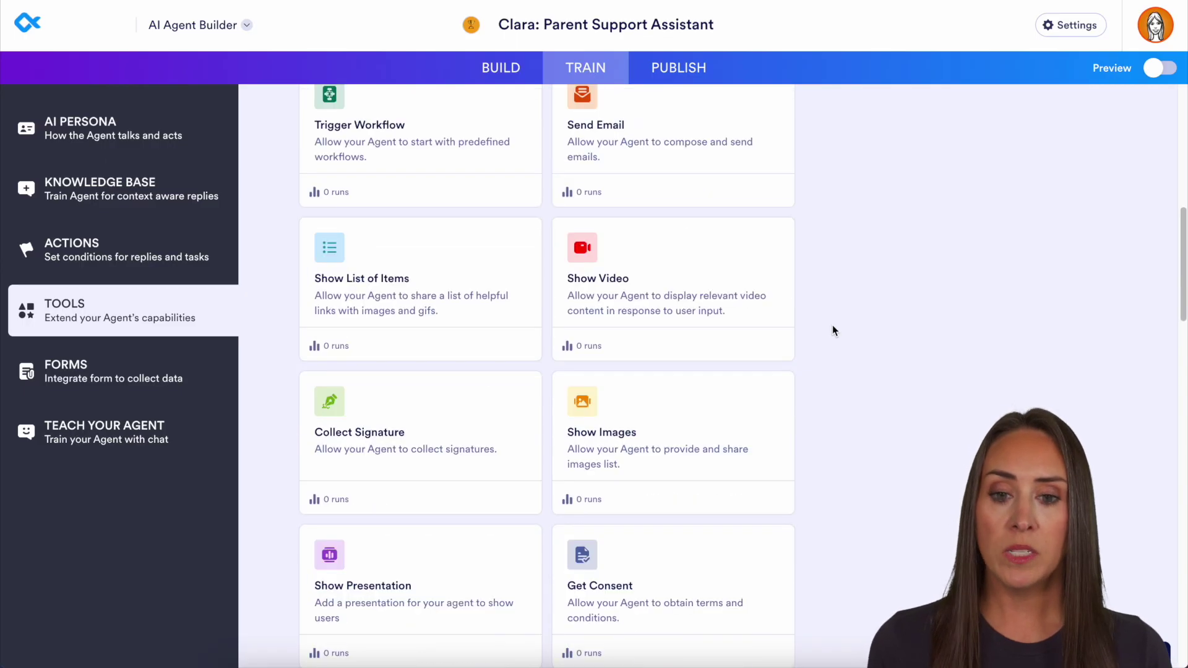
{"action": "scroll", "coordinate": [833, 330], "scroll_direction": "down", "scroll_amount": 9}
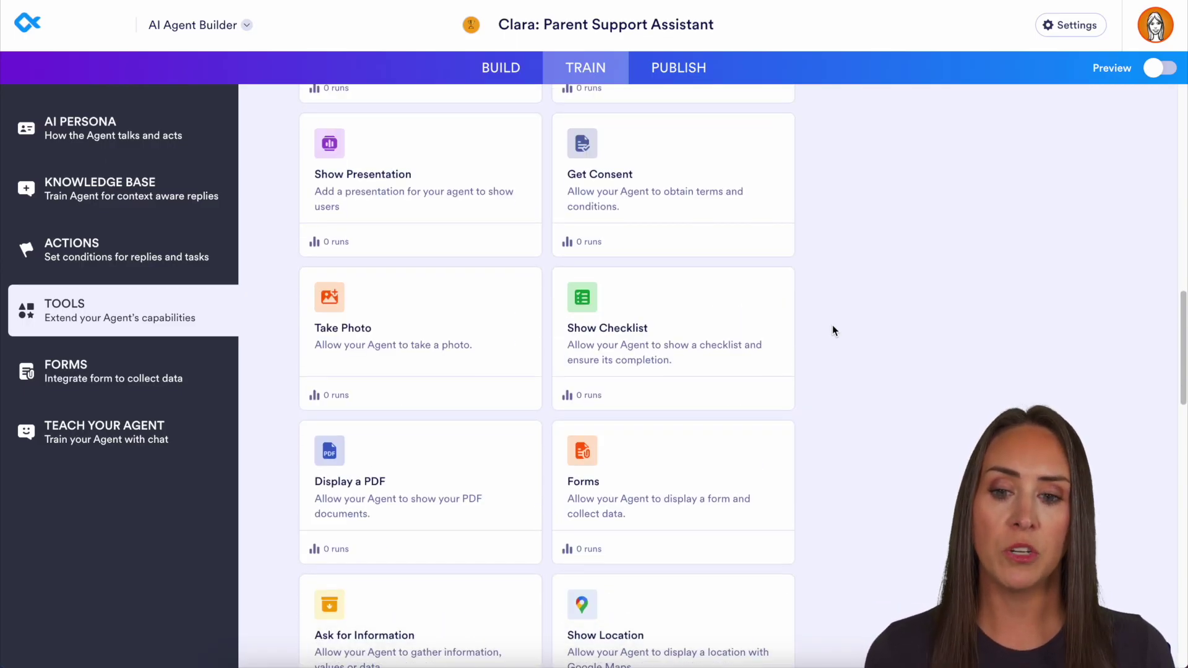
{"action": "scroll", "coordinate": [833, 328], "scroll_direction": "down", "scroll_amount": 1}
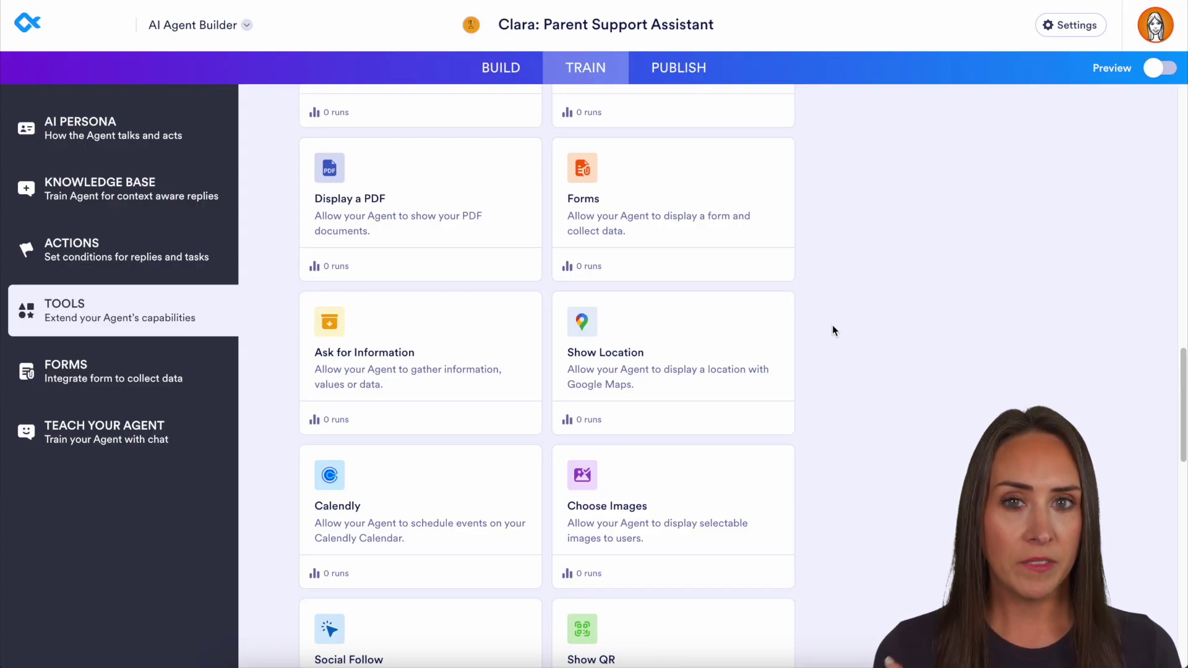
Begin connecting a new form to the agent and examine the list of forms available for data collection, leaving none selected
{"action": "left_click", "coordinate": [92, 371]}
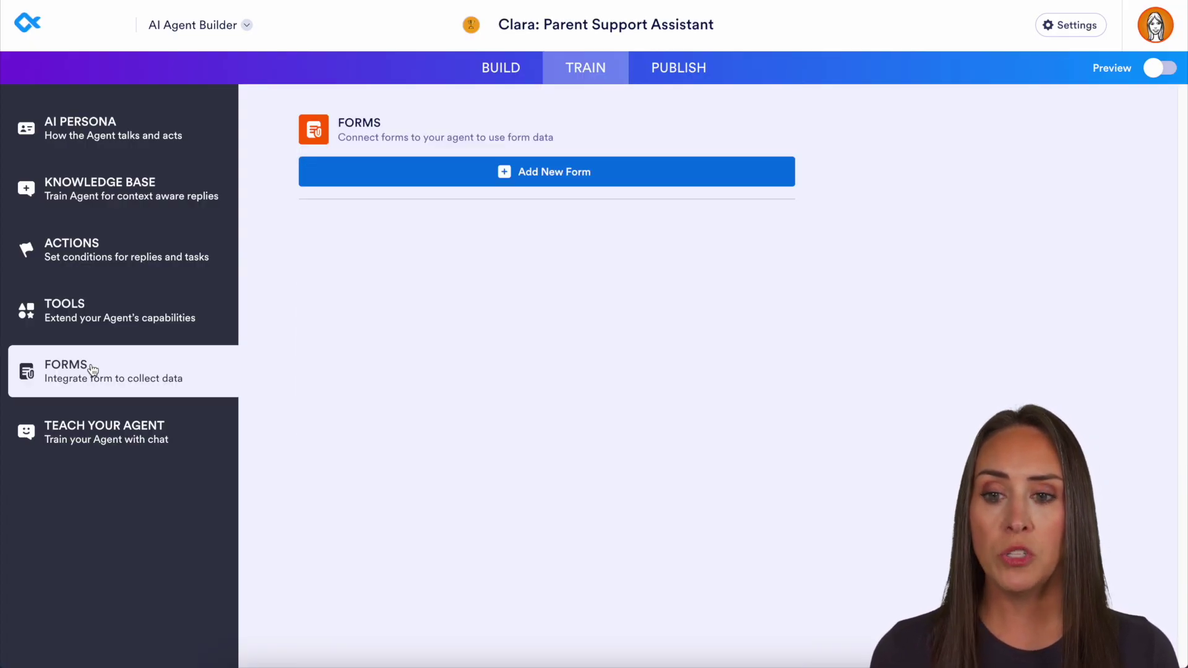
{"action": "left_click", "coordinate": [531, 181]}
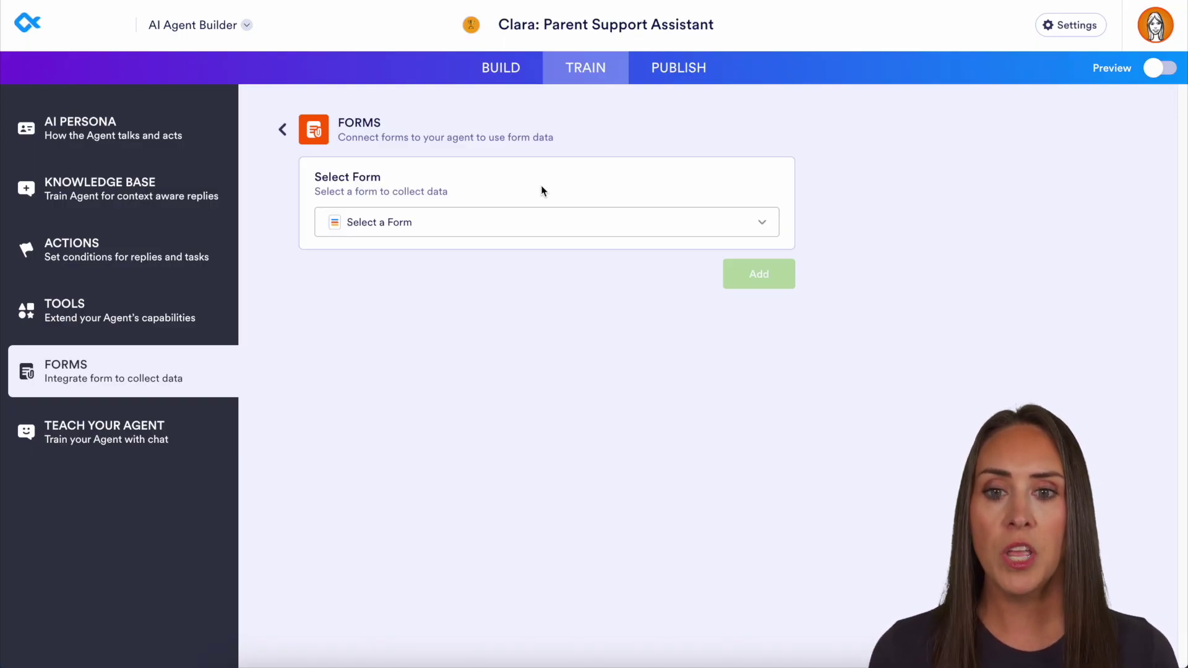
{"action": "left_click", "coordinate": [630, 218]}
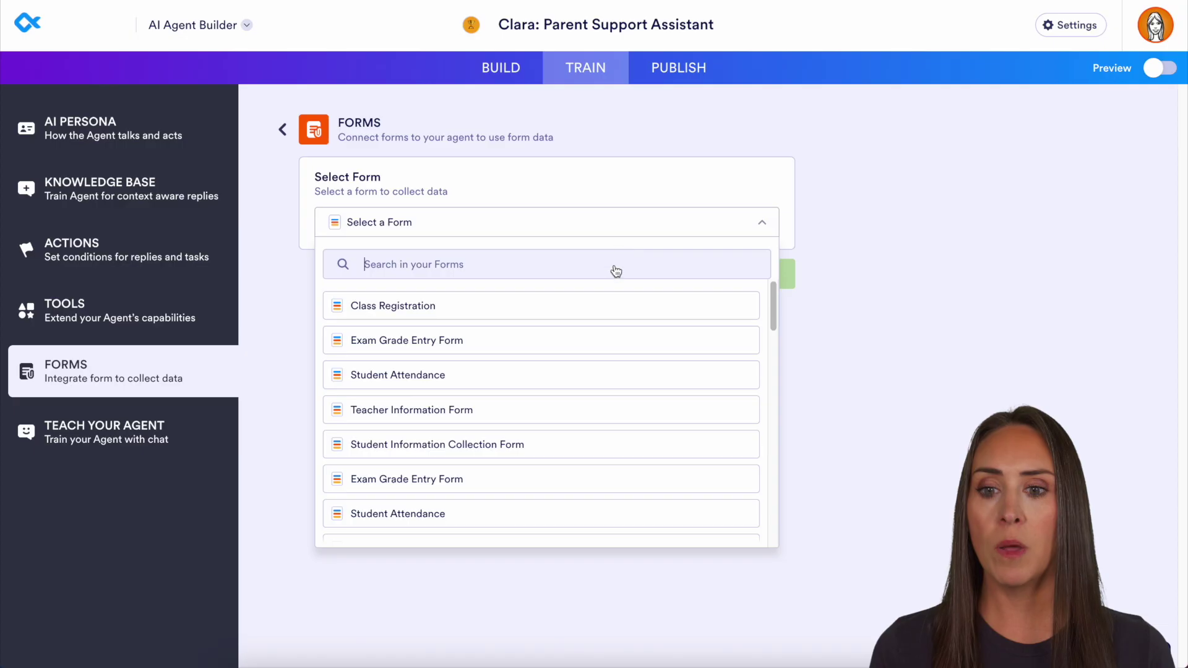
{"action": "left_click", "coordinate": [592, 192]}
View the Teach Your Agent chat and review the AI Persona's role, language, tone of voice, conversation style and chat guidelines
{"action": "left_click", "coordinate": [121, 431]}
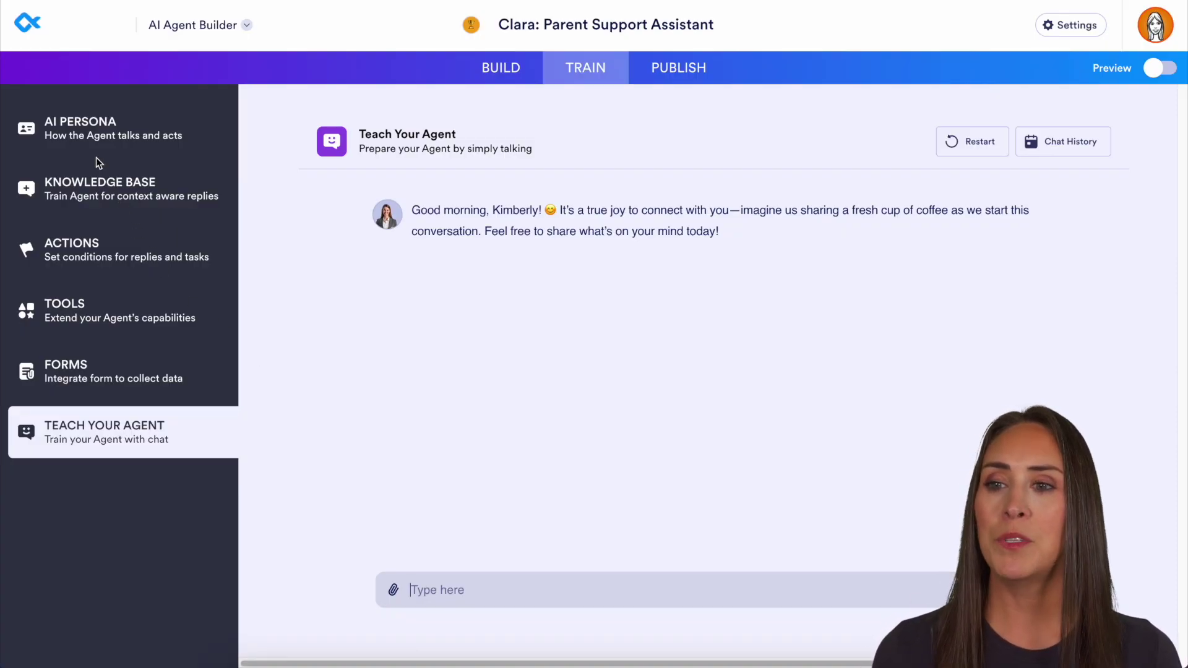
{"action": "left_click", "coordinate": [94, 140]}
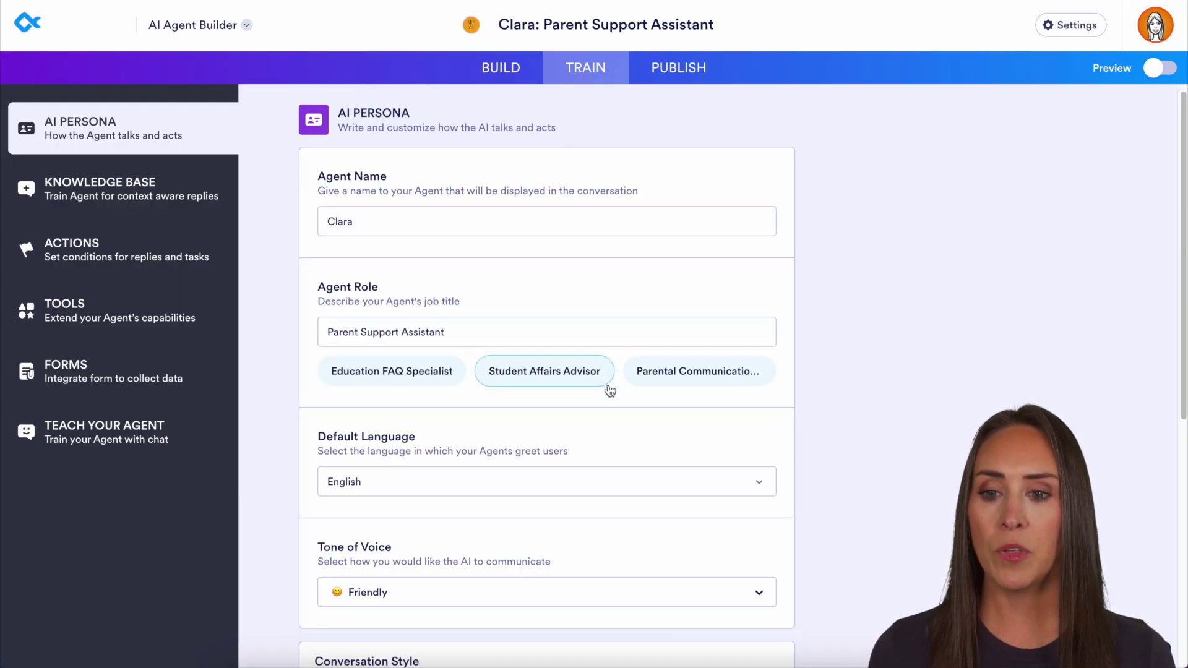
{"action": "scroll", "coordinate": [609, 390], "scroll_direction": "down", "scroll_amount": 3}
{"action": "scroll", "coordinate": [610, 390], "scroll_direction": "down", "scroll_amount": 5}
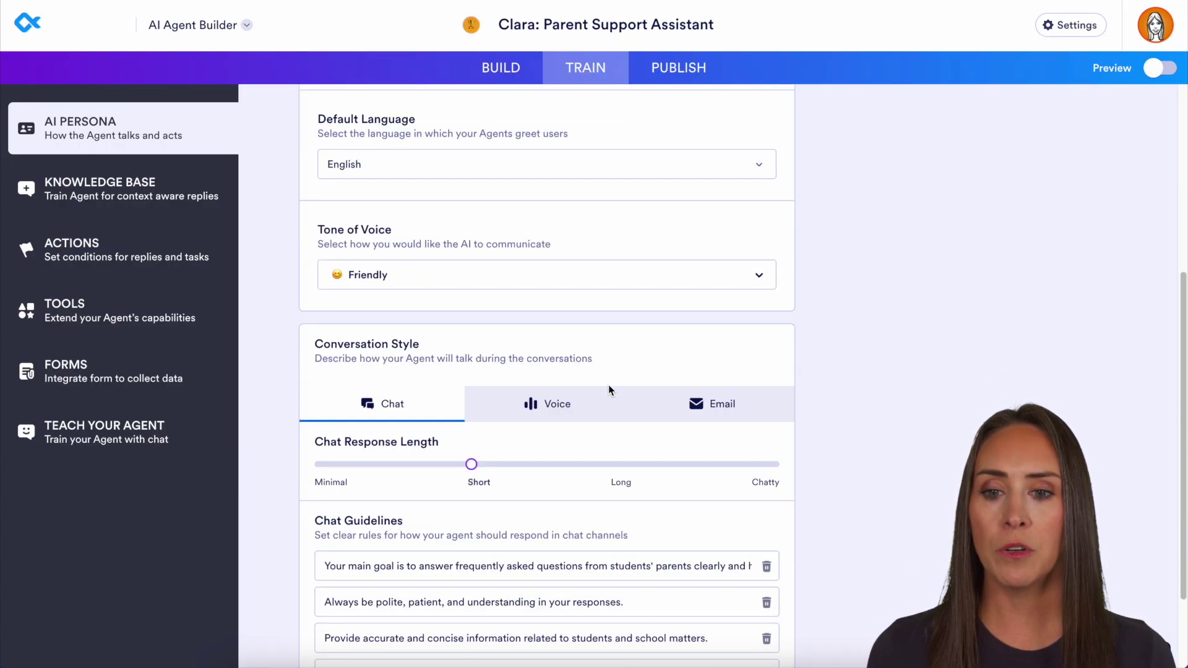